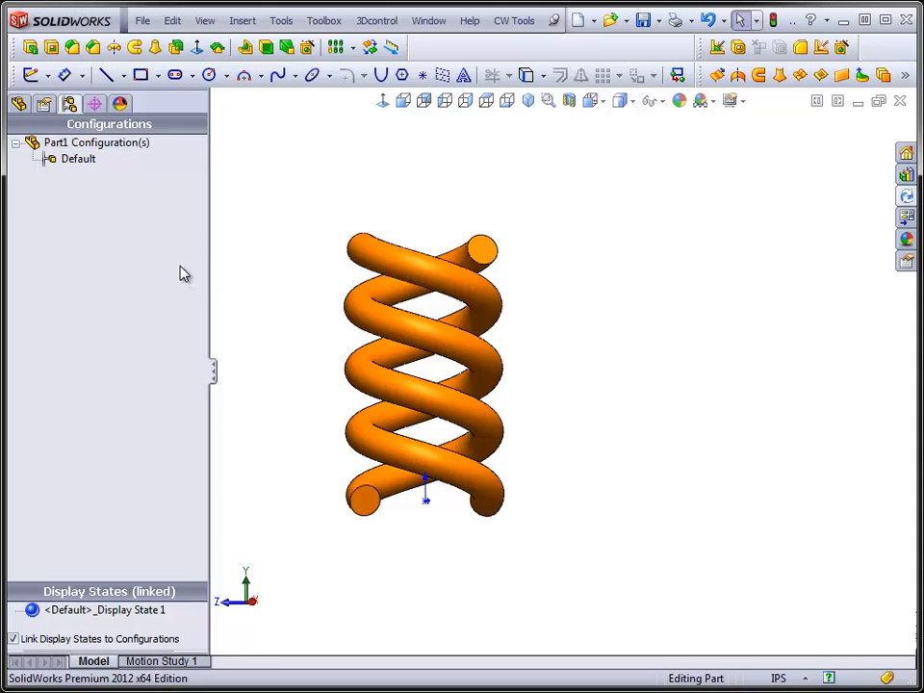
# Insert a design table with the auto-create source, without selecting any of the offered dimensions
pyautogui.rightClick(105, 152)
pyautogui.click(77, 158)
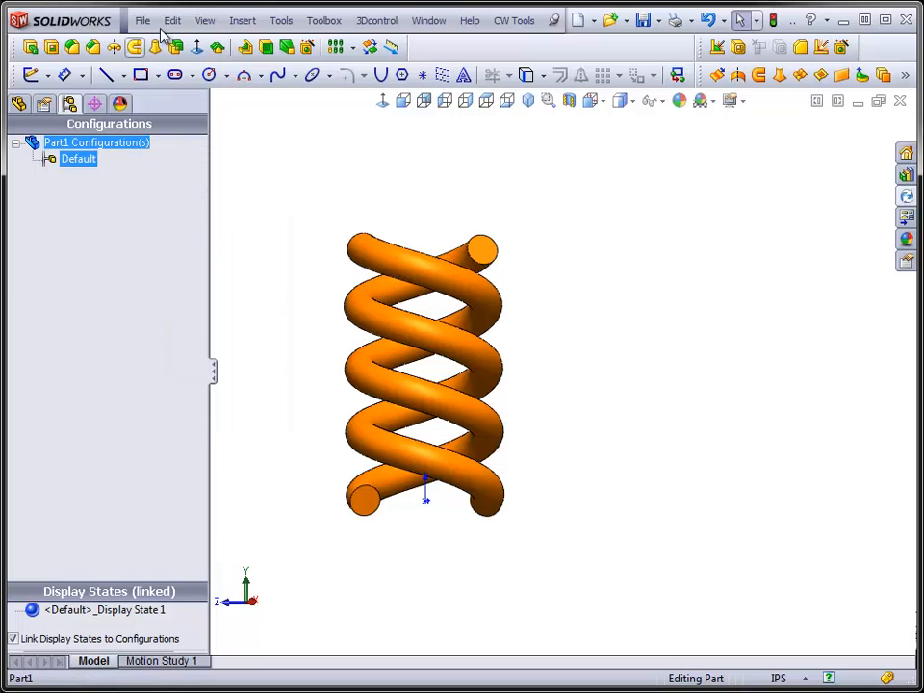
pyautogui.click(238, 21)
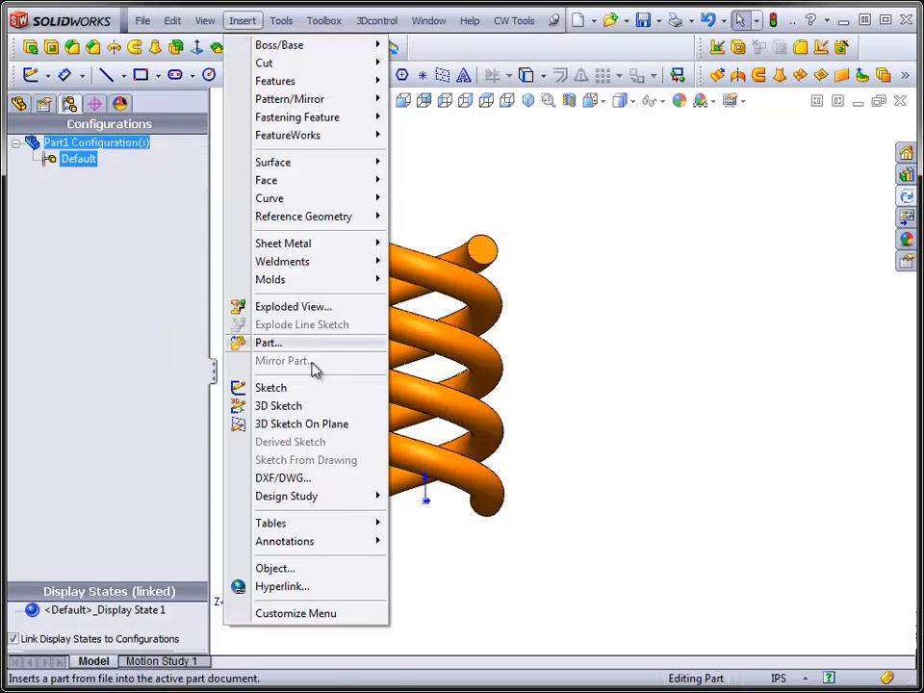
pyautogui.moveTo(345, 525)
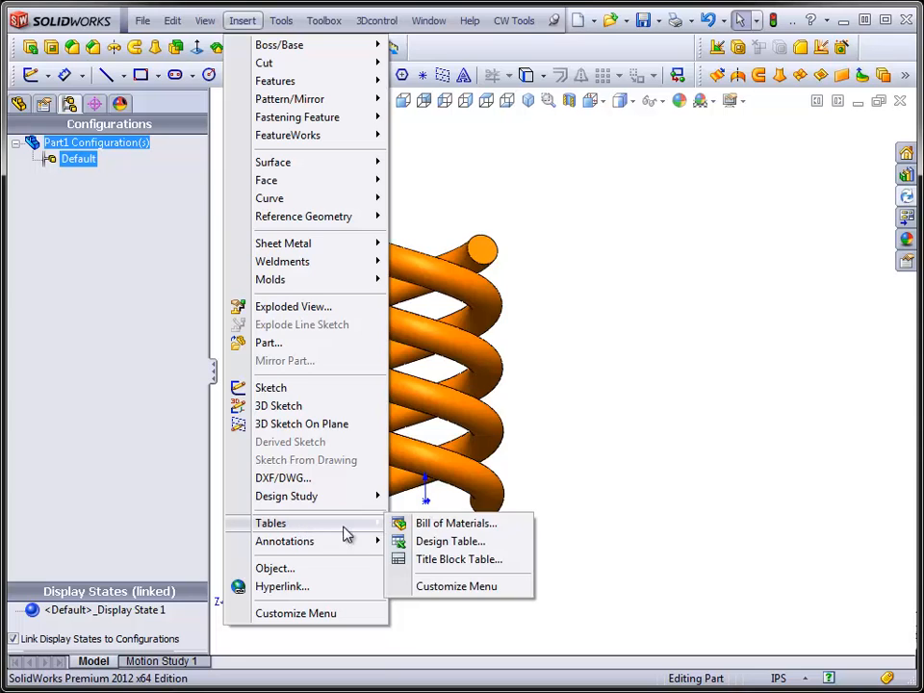
pyautogui.click(490, 545)
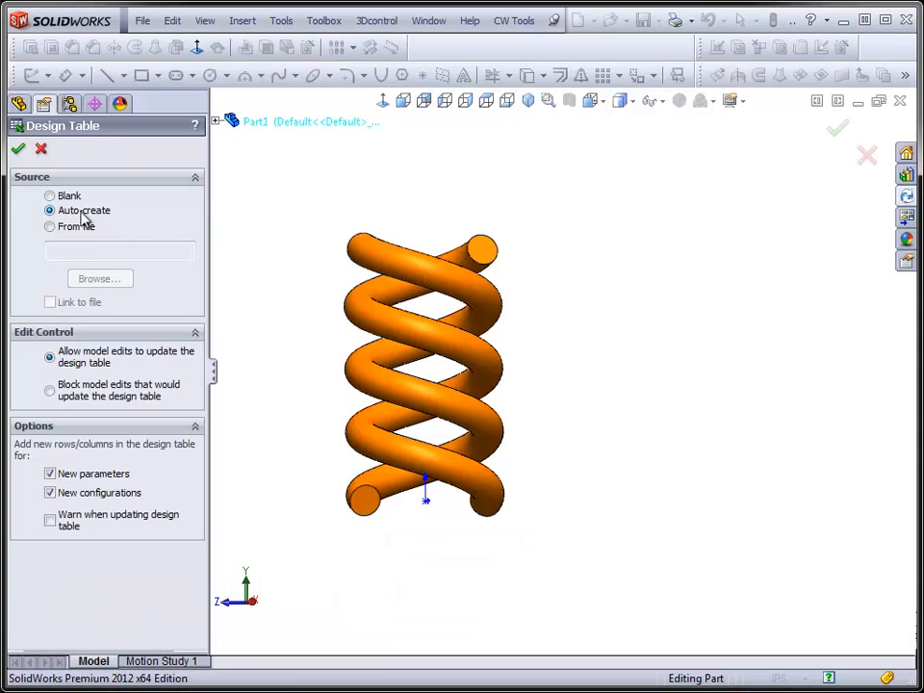
pyautogui.click(18, 149)
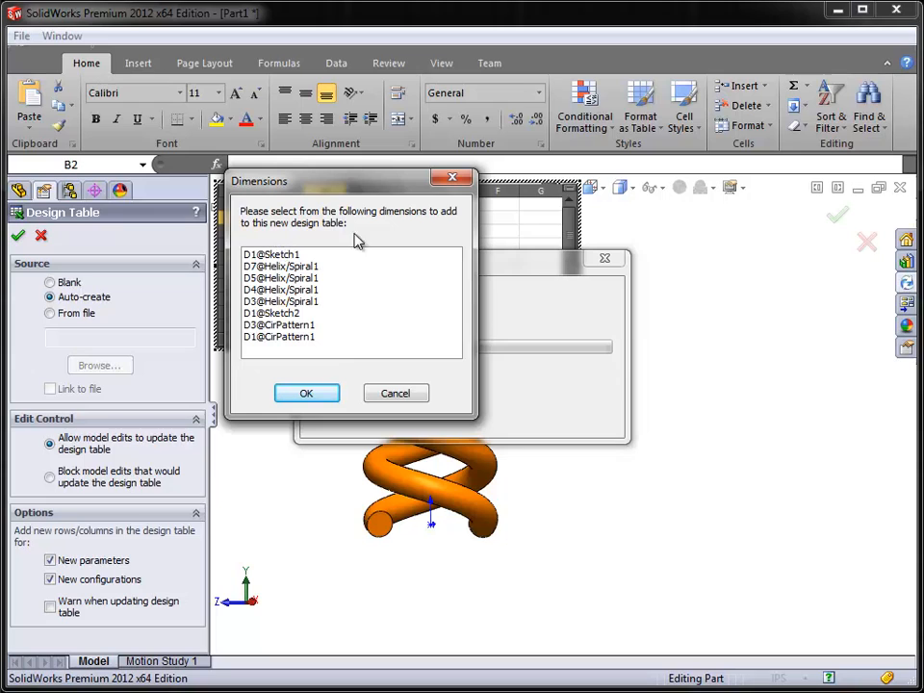
pyautogui.click(304, 394)
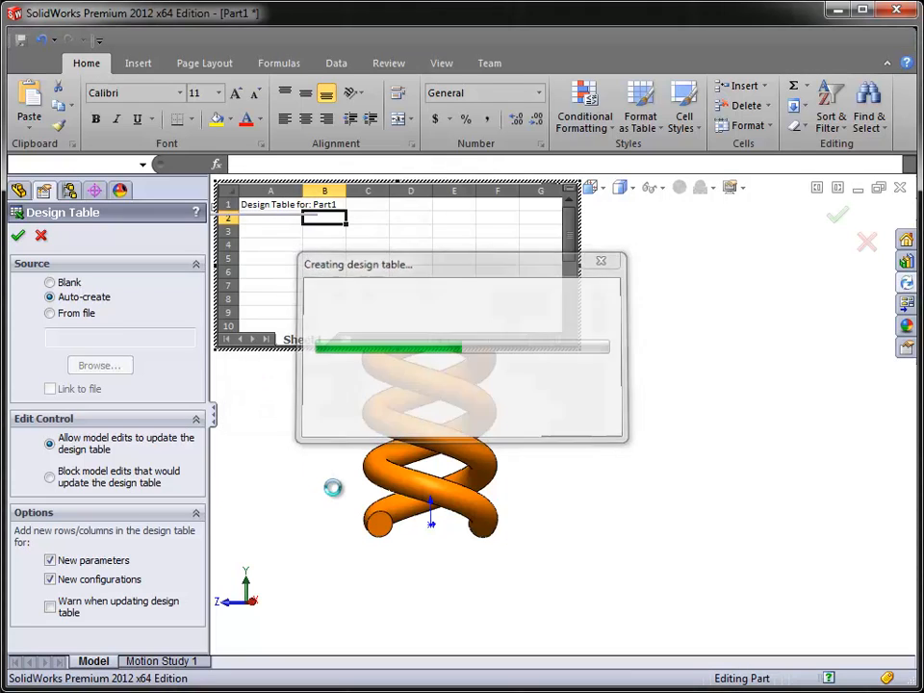
pyautogui.moveTo(739, 466); pyautogui.dragTo(469, 404)
pyautogui.click(708, 495)
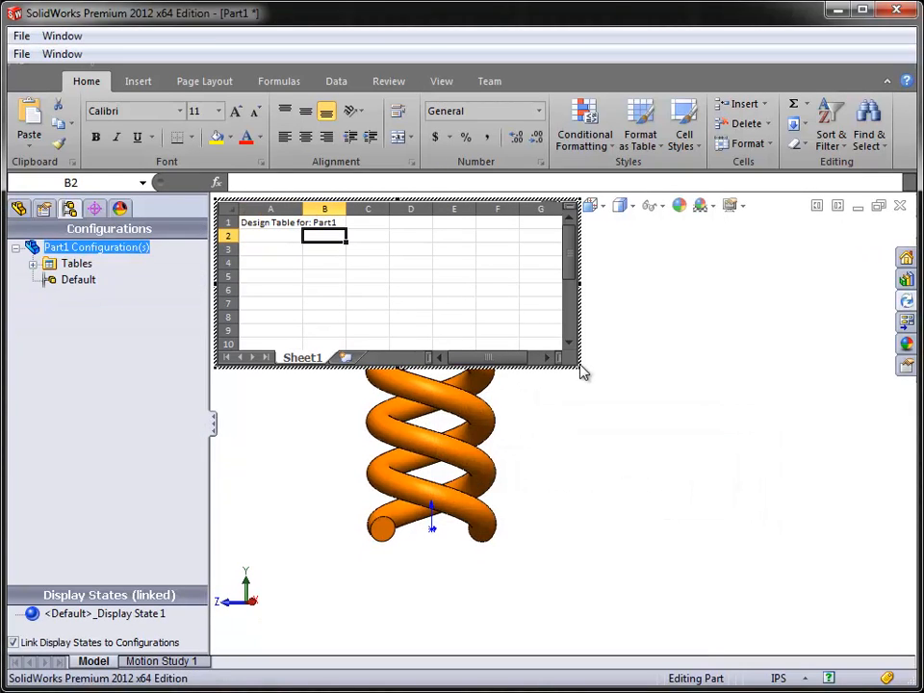
# Enlarge the design table worksheet to about 18 rows by 11 columns, move the spring clear of it and close the table
pyautogui.moveTo(580, 368); pyautogui.dragTo(764, 478)
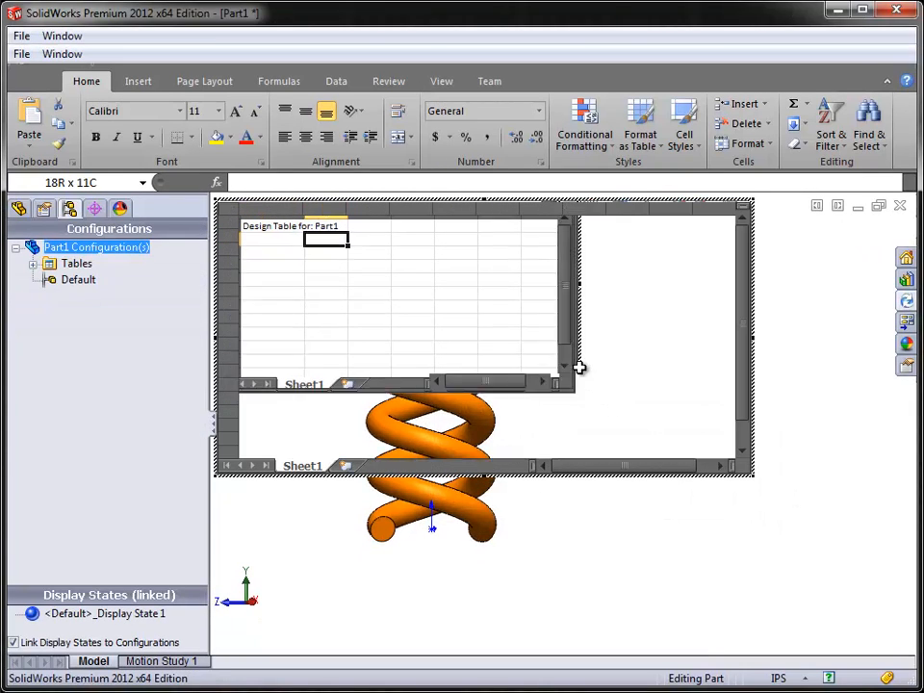
pyautogui.moveTo(582, 369)
pyautogui.mouseDown()
pyautogui.moveTo(610, 388)
pyautogui.moveTo(579, 367)
pyautogui.mouseUp()
pyautogui.click(319, 226)
pyautogui.click(322, 234)
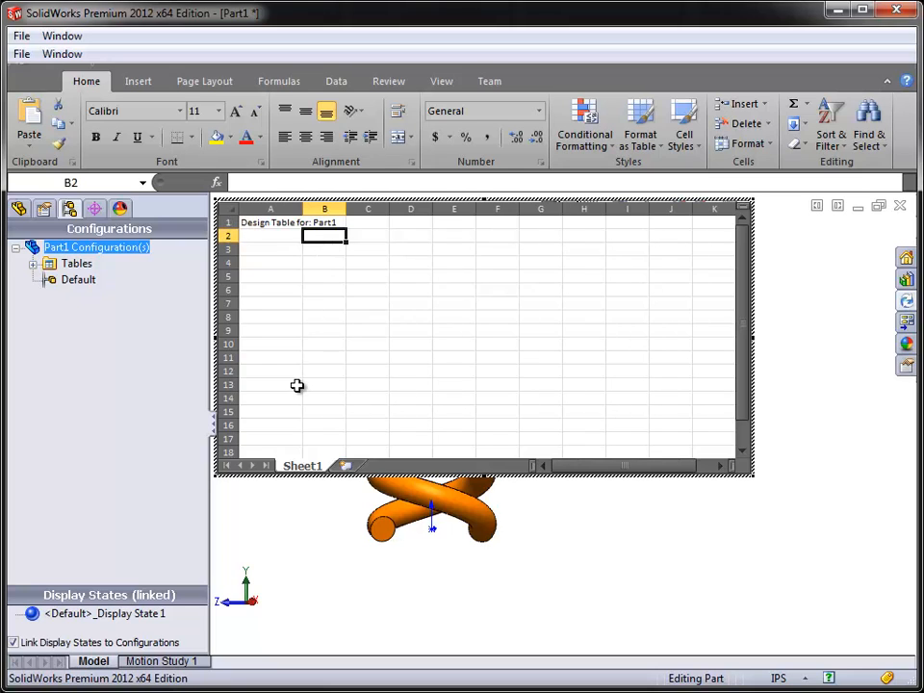
pyautogui.keyDown('ctrl'); pyautogui.moveTo(655, 560); pyautogui.dragTo(815, 646, button='middle'); pyautogui.keyUp('ctrl')
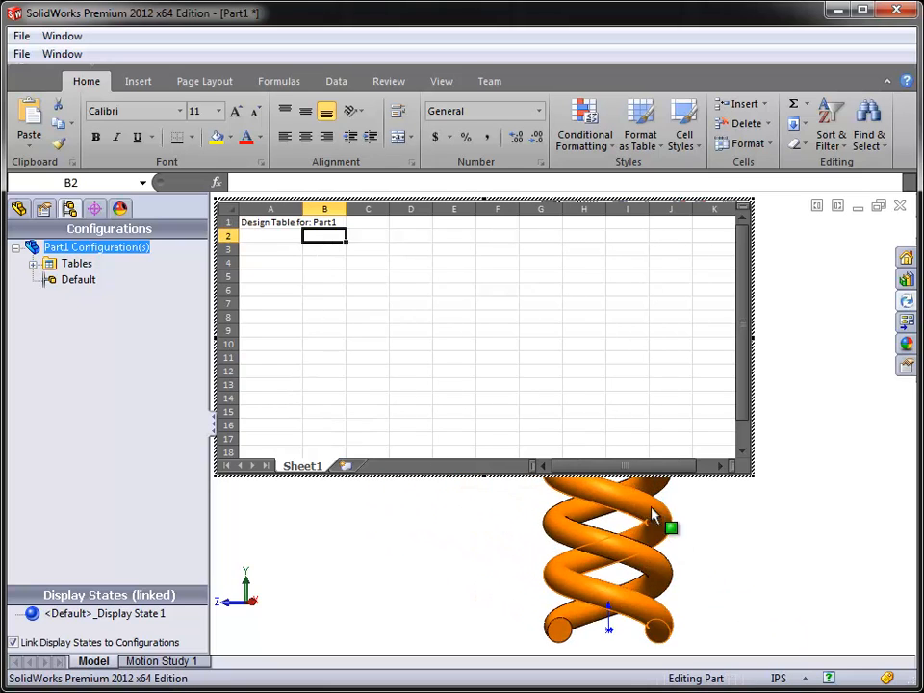
pyautogui.click(714, 581)
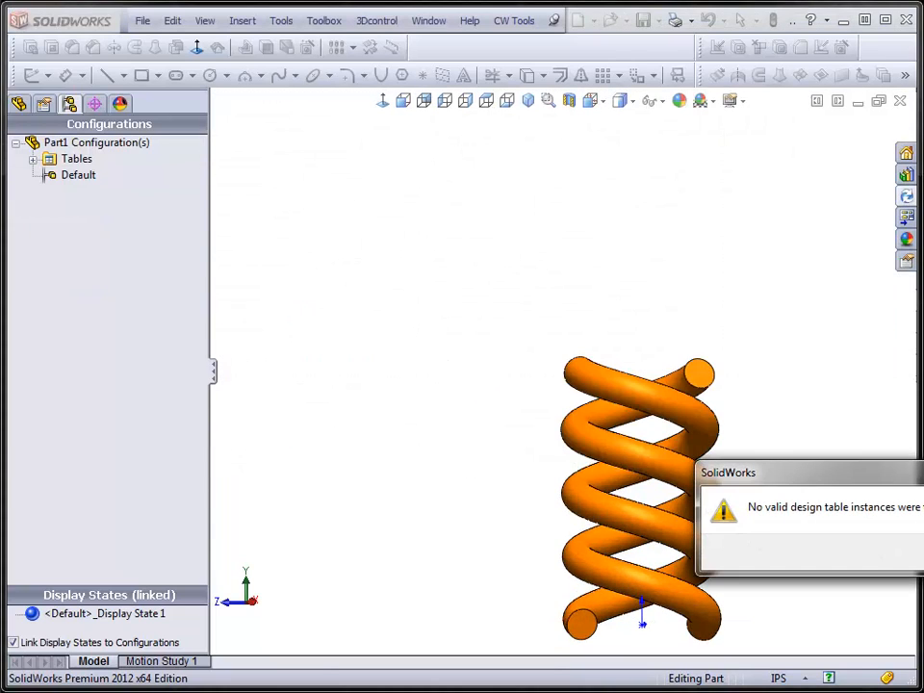
pyautogui.press('Return')
# Show the part's feature dimensions and orient the spring so they can be picked
pyautogui.click(18, 104)
pyautogui.click(51, 208)
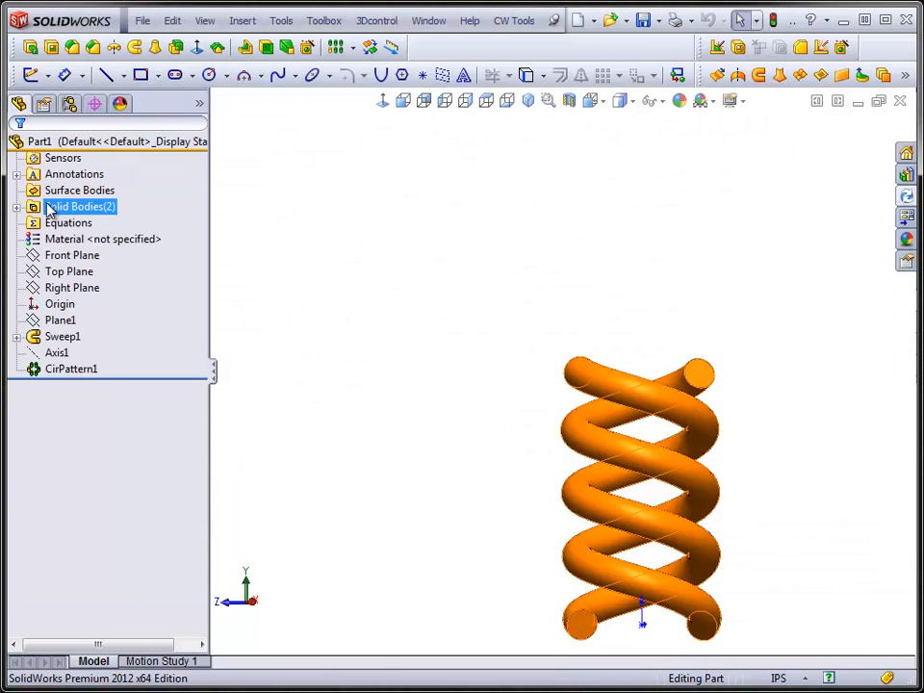
pyautogui.click(58, 177)
pyautogui.rightClick(50, 179)
pyautogui.click(138, 237)
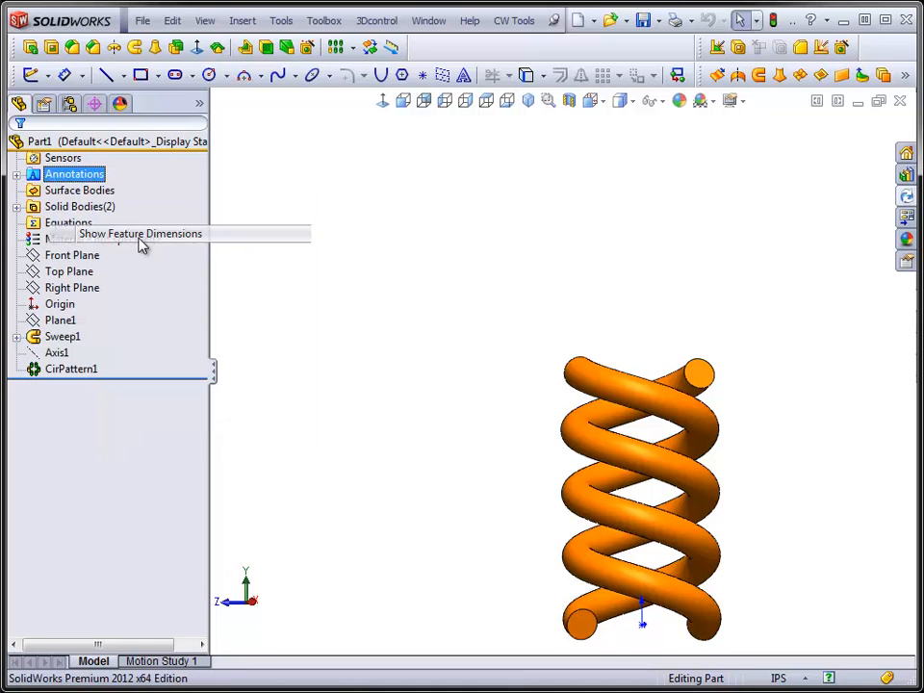
pyautogui.moveTo(460, 400); pyautogui.dragTo(499, 453, button='middle')
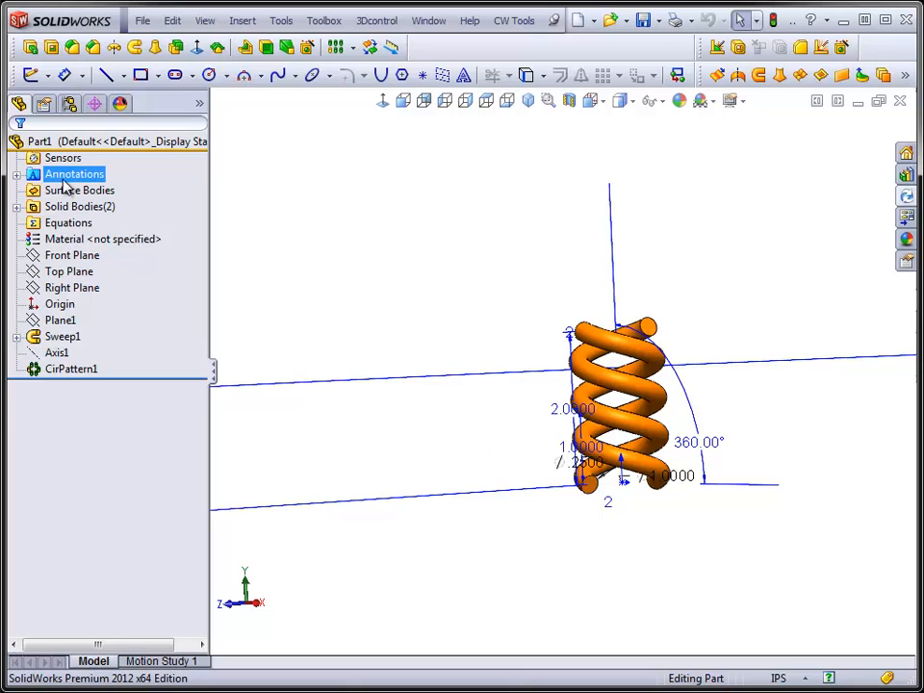
pyautogui.keyDown('ctrl'); pyautogui.moveTo(523, 443); pyautogui.dragTo(591, 512, button='middle'); pyautogui.keyUp('ctrl')
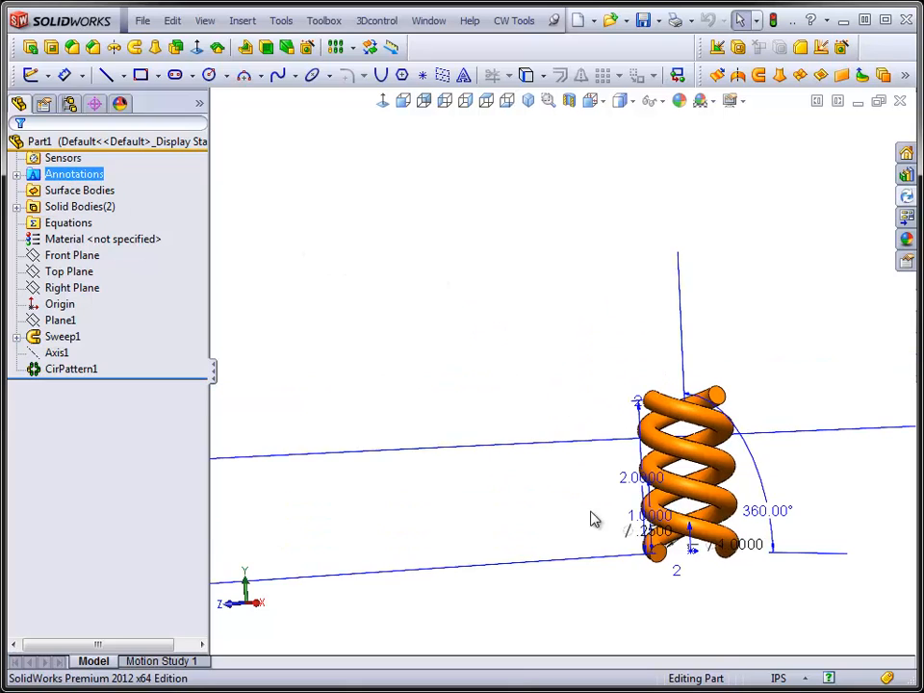
# Reopen the design table for editing without adding any of the offered configurations or parameters
pyautogui.click(69, 104)
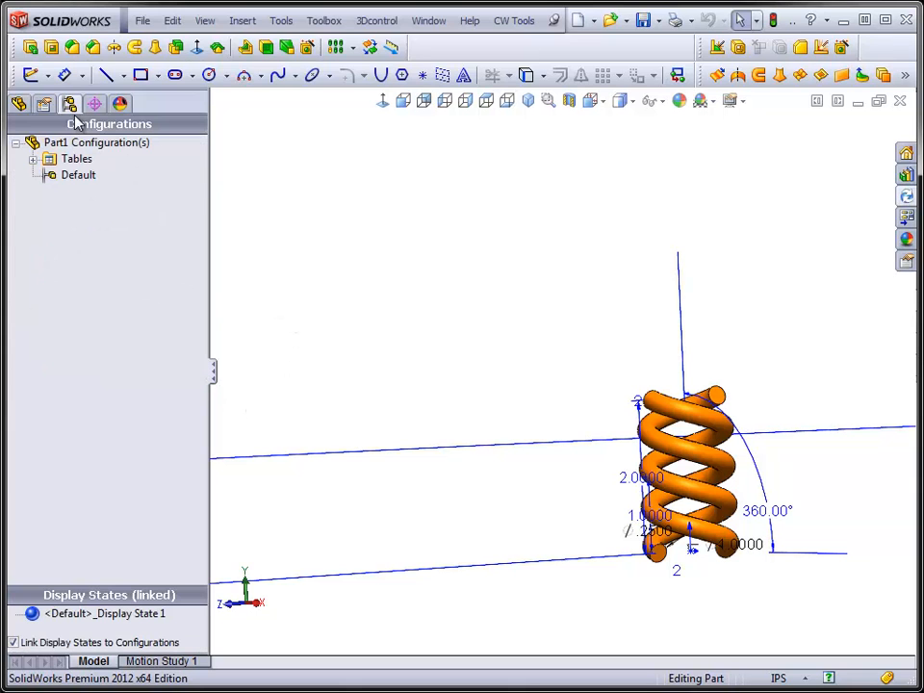
pyautogui.click(33, 159)
pyautogui.click(91, 175)
pyautogui.rightClick(92, 175)
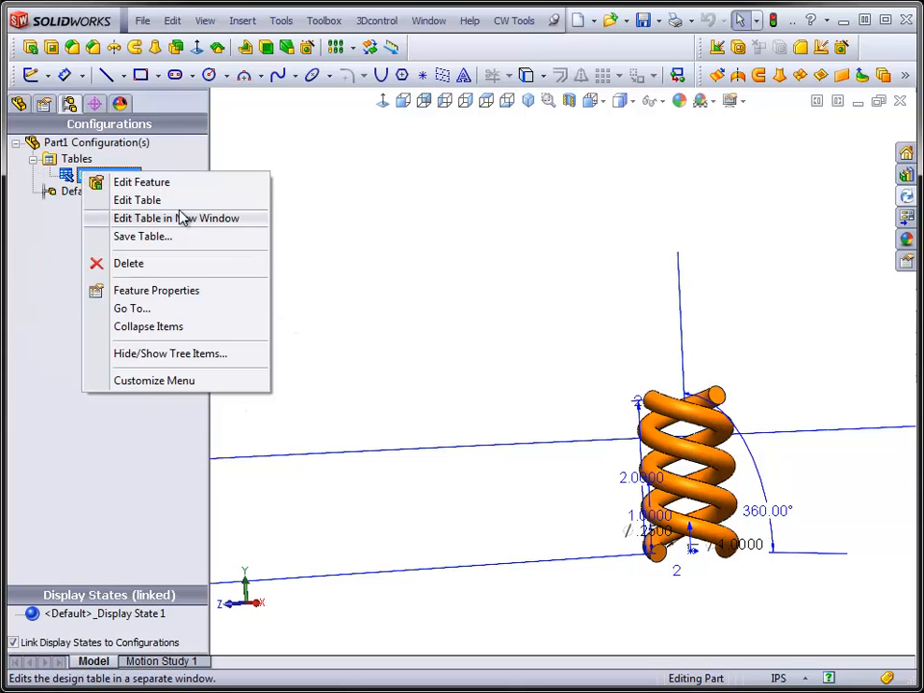
pyautogui.click(179, 203)
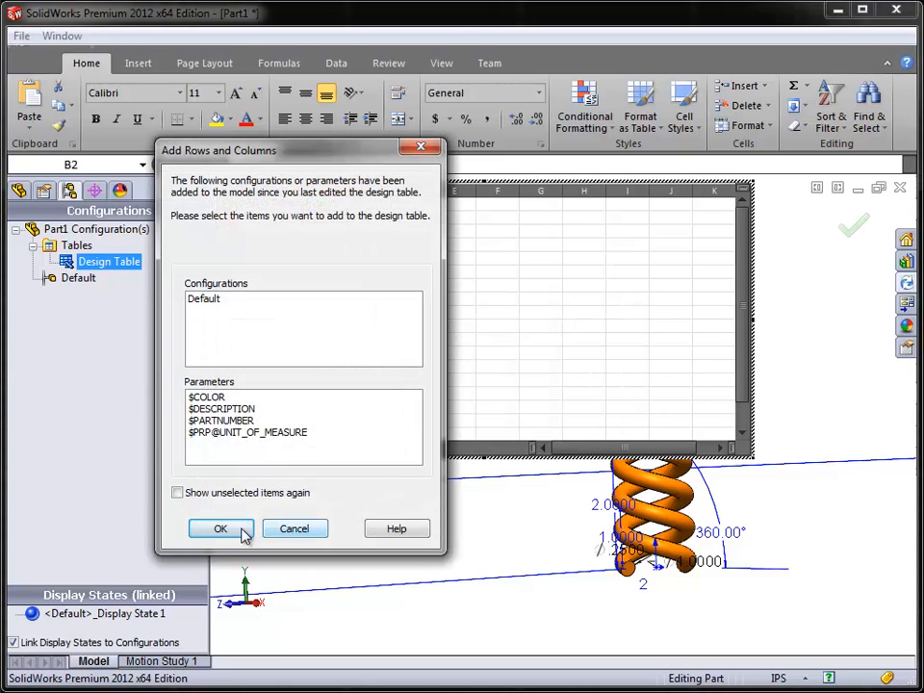
pyautogui.click(241, 529)
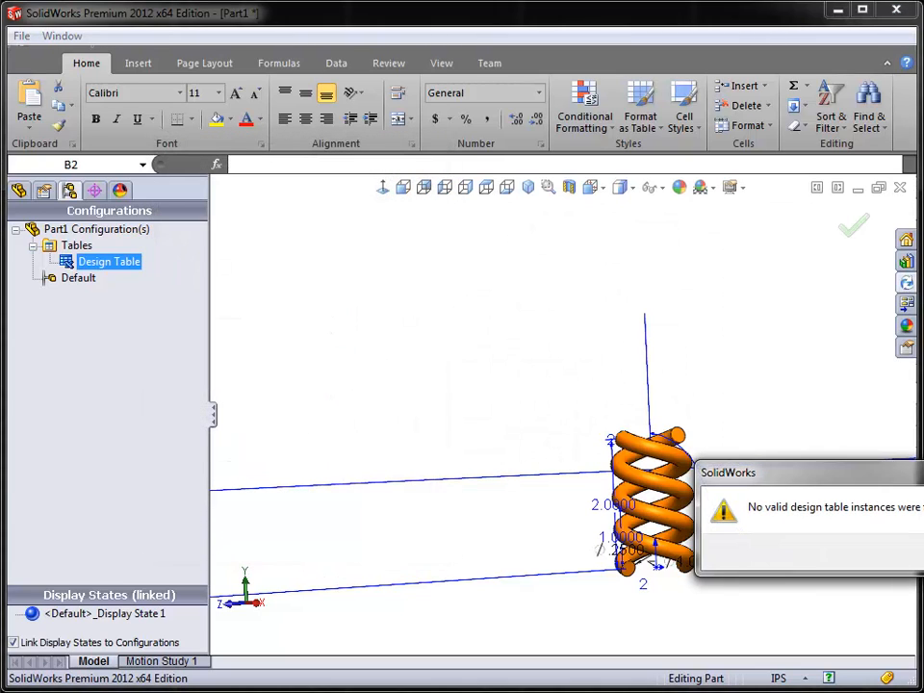
pyautogui.click(920, 558)
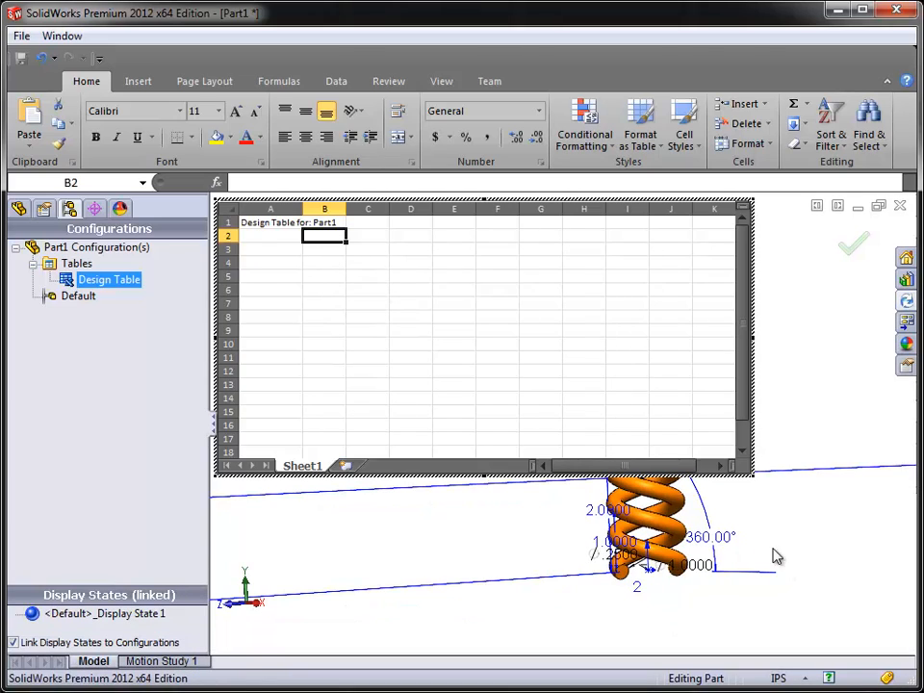
# Add the helix dimension D4@Helix/Spiral1 to the design table as a column and close the table
pyautogui.click(611, 542)
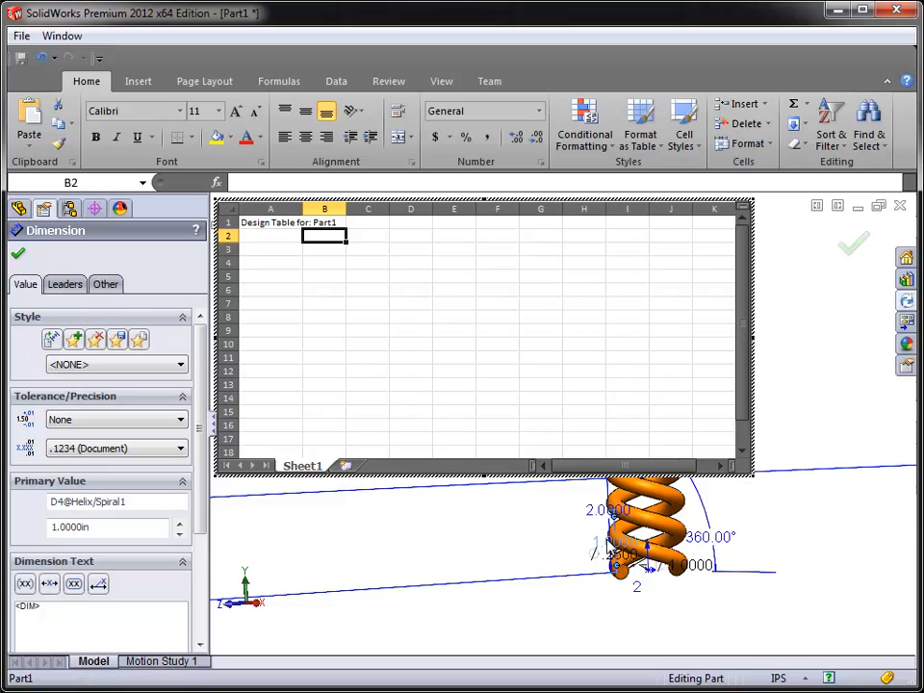
pyautogui.doubleClick(611, 542)
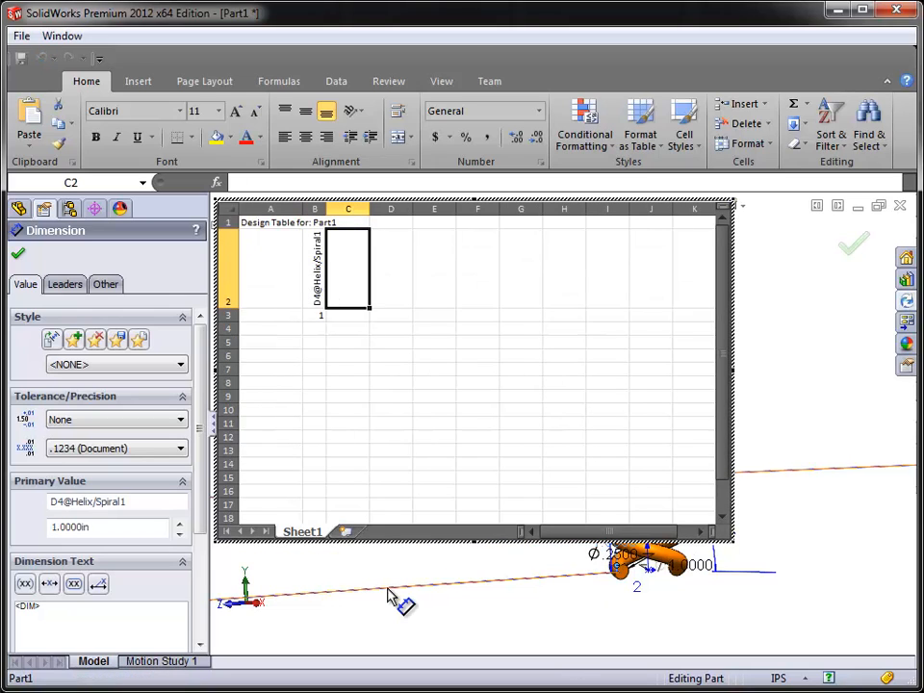
pyautogui.click(565, 605)
pyautogui.scroll(1, 565, 614)
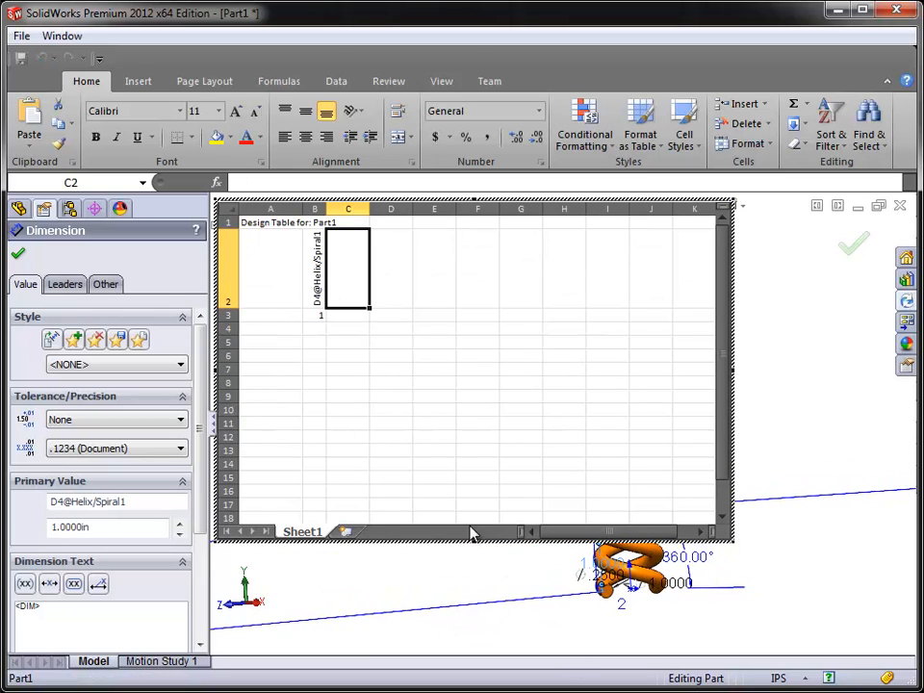
pyautogui.scroll(2, 631, 585)
pyautogui.scroll(2, 721, 604)
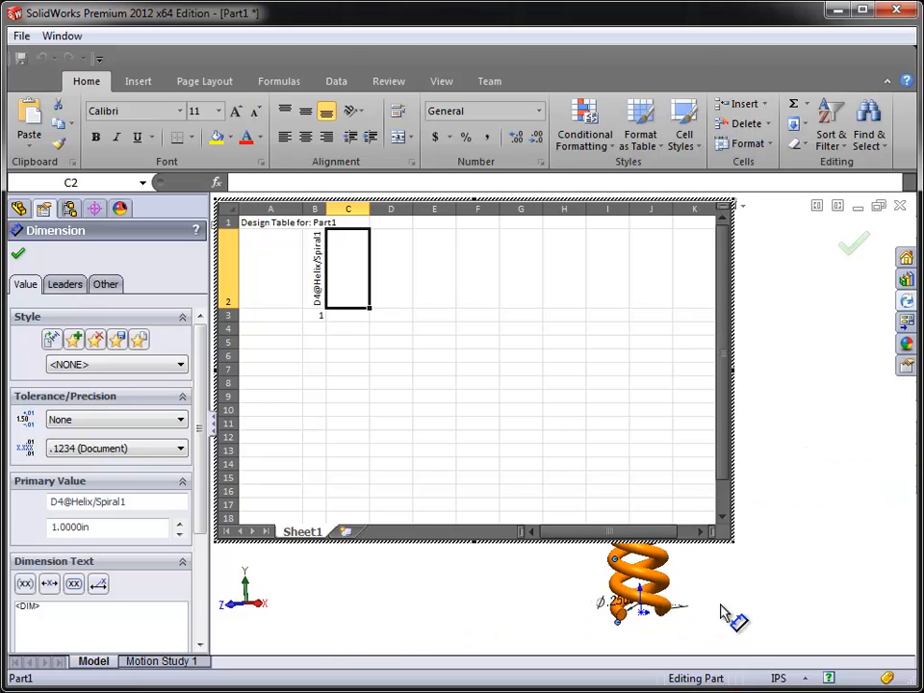
pyautogui.click(851, 246)
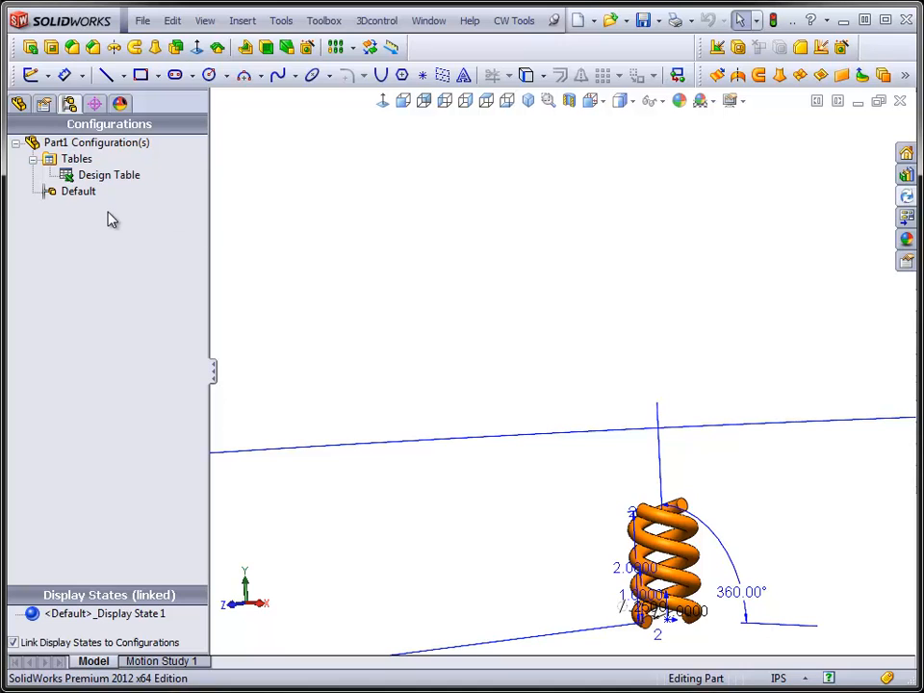
# Hide the part's feature dimensions
pyautogui.click(18, 103)
pyautogui.click(43, 177)
pyautogui.rightClick(44, 177)
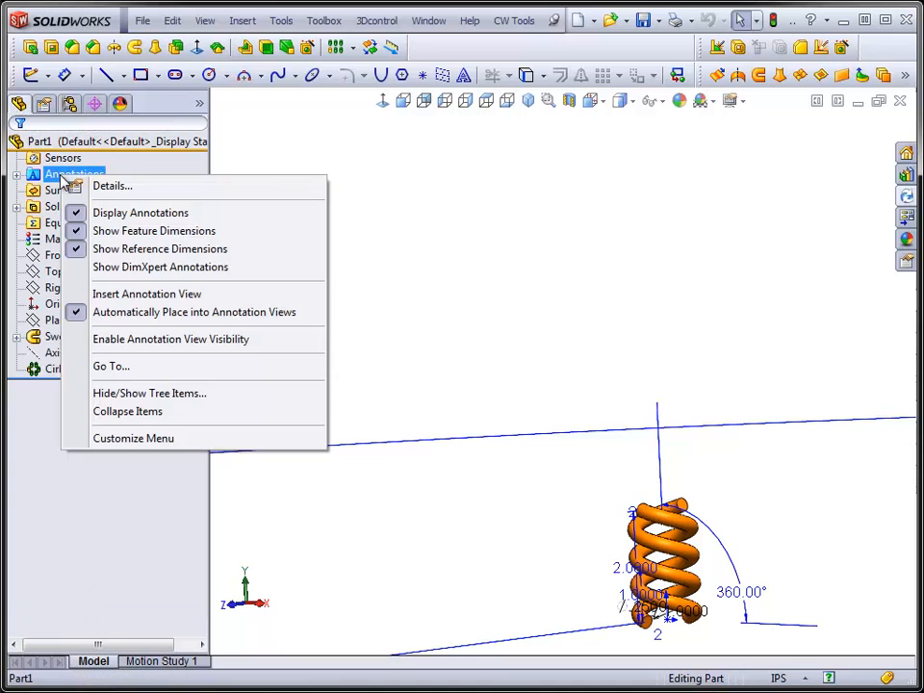
pyautogui.click(125, 231)
pyautogui.scroll(-5, 652, 557)
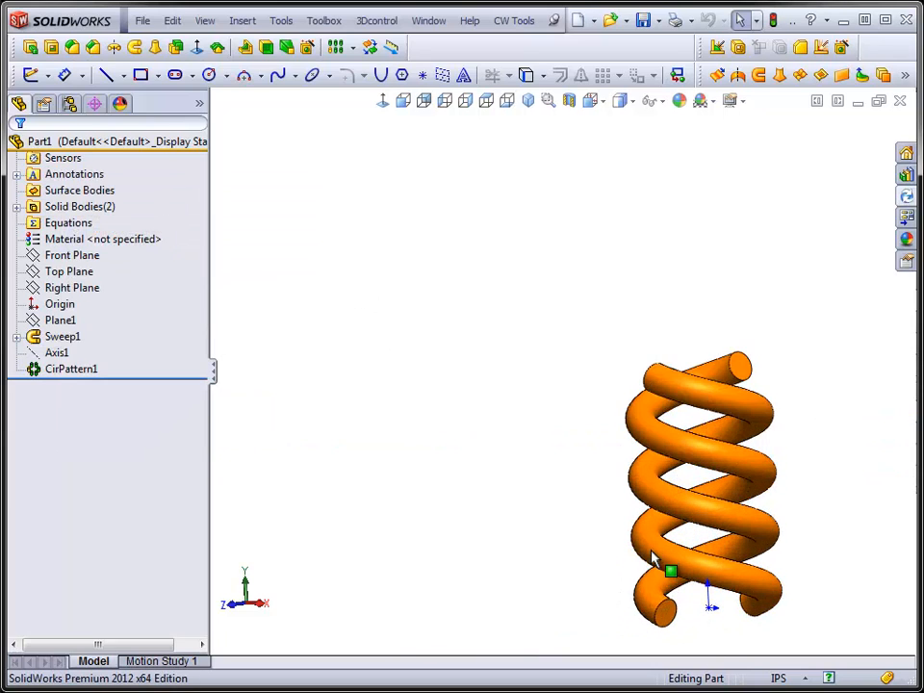
# Reopen the design table for editing and name the configuration in cell A3 Default
pyautogui.click(69, 103)
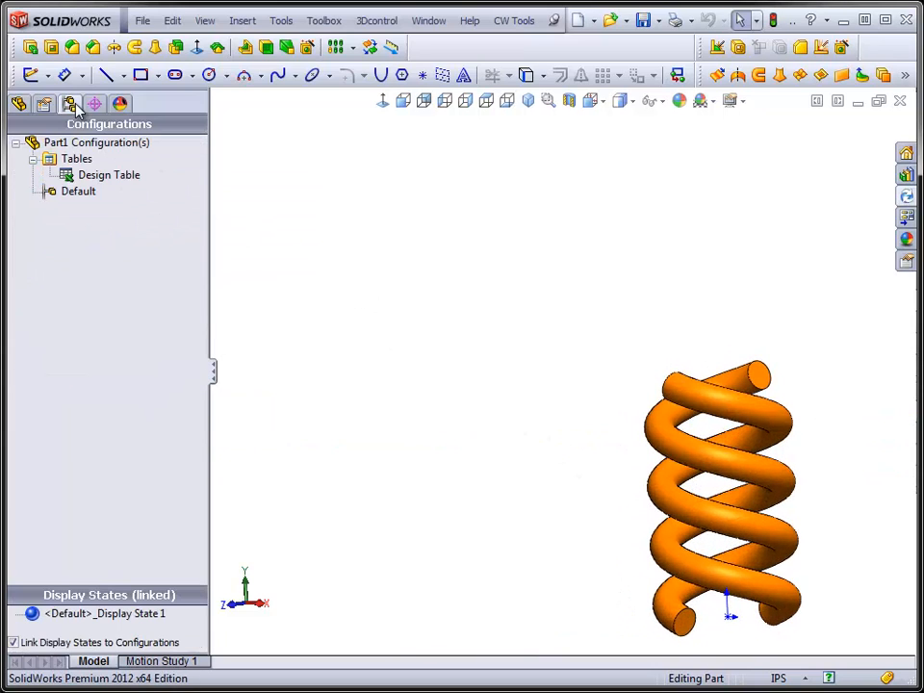
pyautogui.click(111, 179)
pyautogui.rightClick(113, 182)
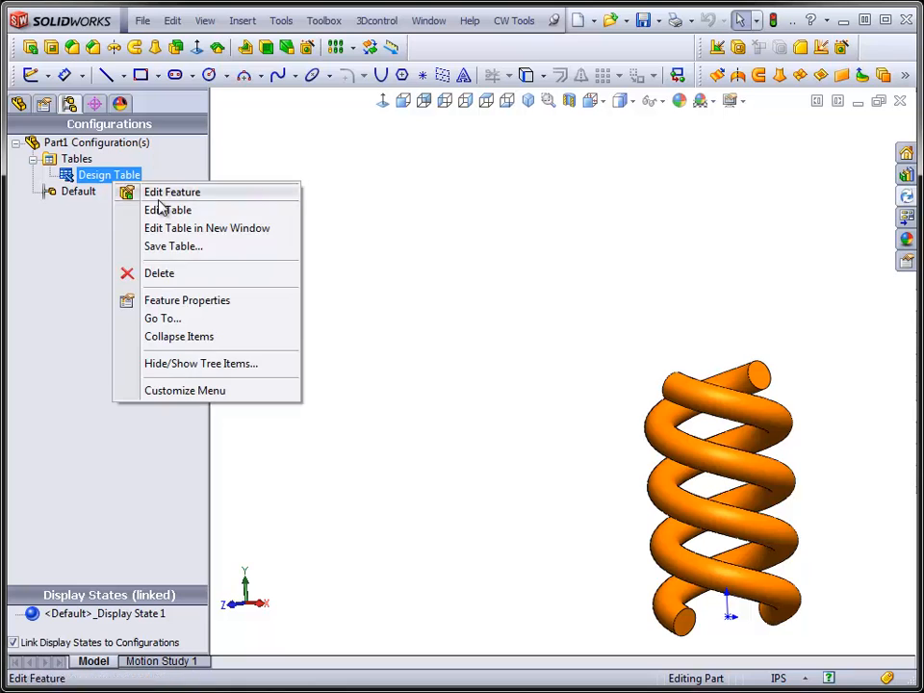
pyautogui.click(166, 210)
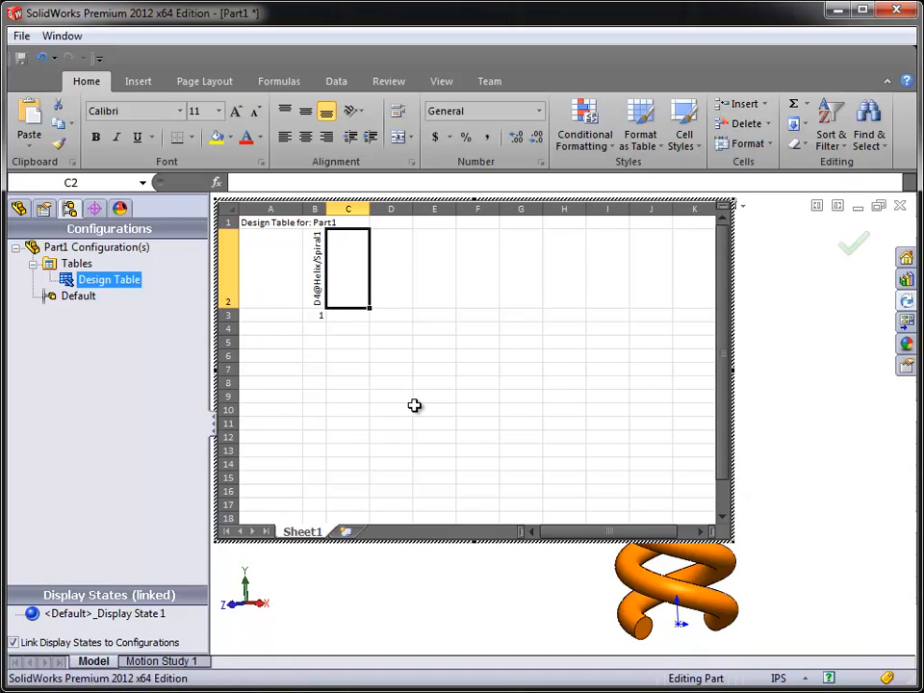
pyautogui.click(264, 318)
pyautogui.write('Default')
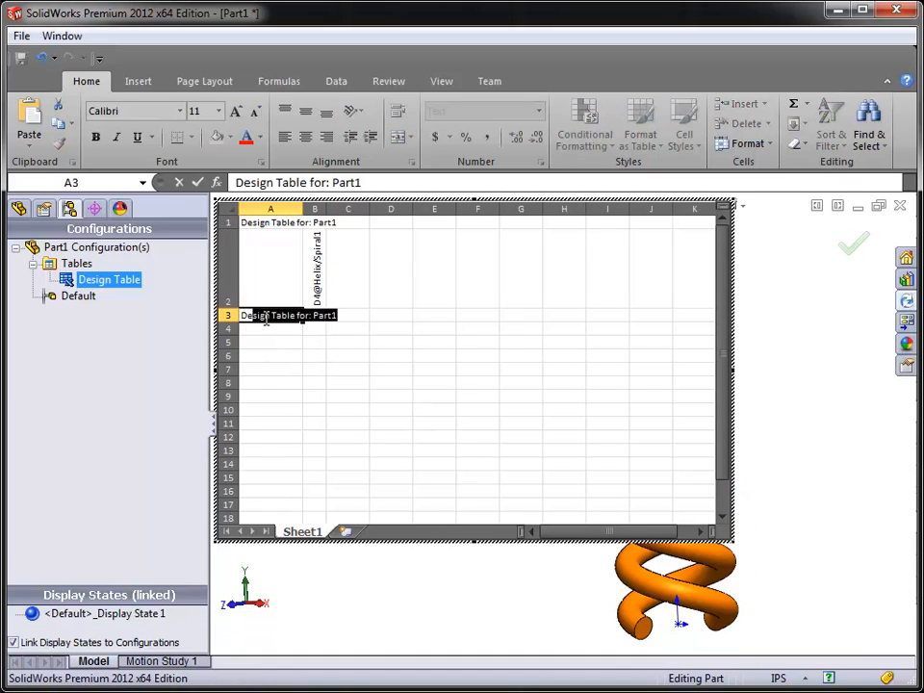
# Add the suppression state of the circular pattern CirPattern1 to the design table at cell C2 and display the pattern's dimensions
pyautogui.click(349, 296)
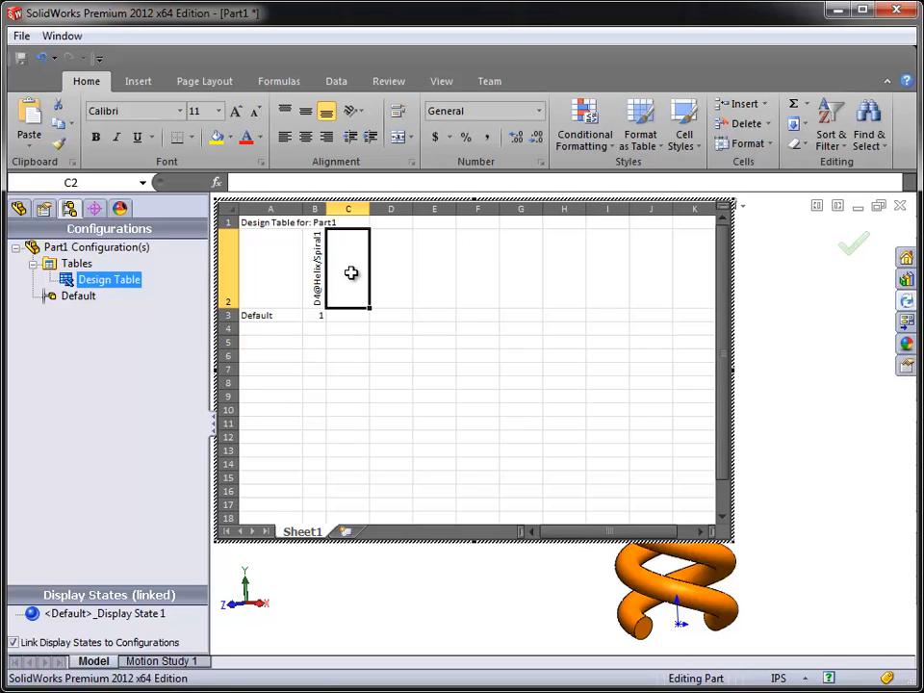
pyautogui.click(19, 209)
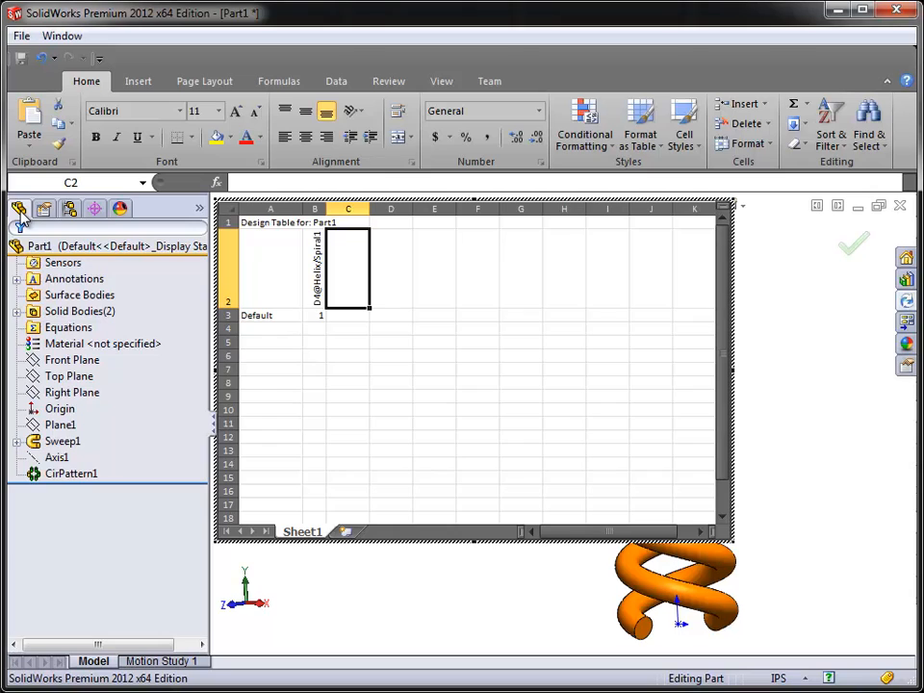
pyautogui.keyDown('ctrl'); pyautogui.moveTo(520, 613); pyautogui.dragTo(659, 598, button='middle'); pyautogui.keyUp('ctrl')
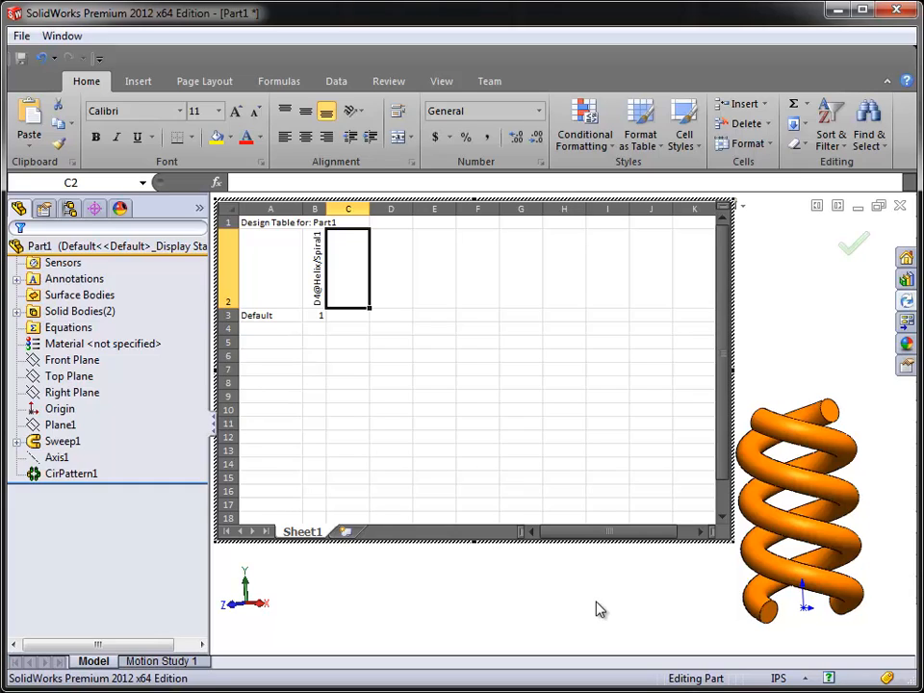
pyautogui.click(77, 475)
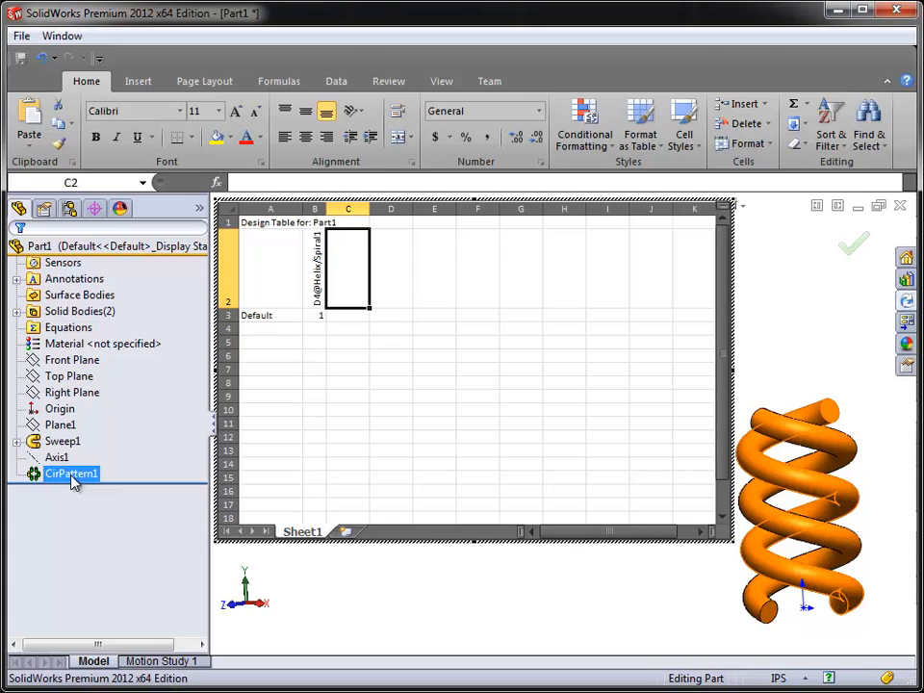
pyautogui.doubleClick(73, 475)
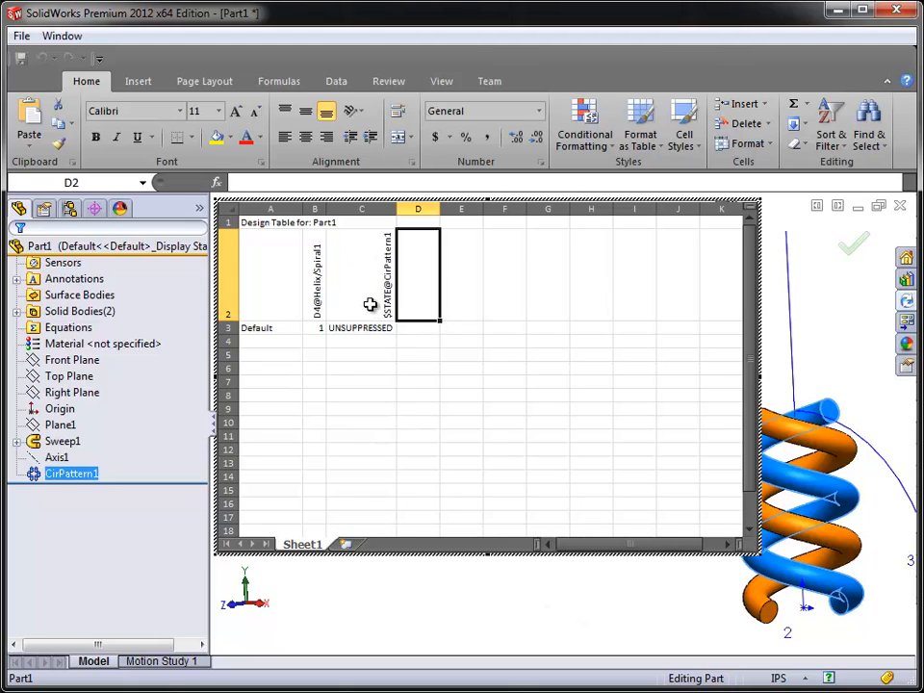
# Replace the $STATE@CirPattern1 column in the design table with the circular pattern's instance count dimension, D1@CirPattern1
pyautogui.click(375, 210)
pyautogui.rightClick(376, 213)
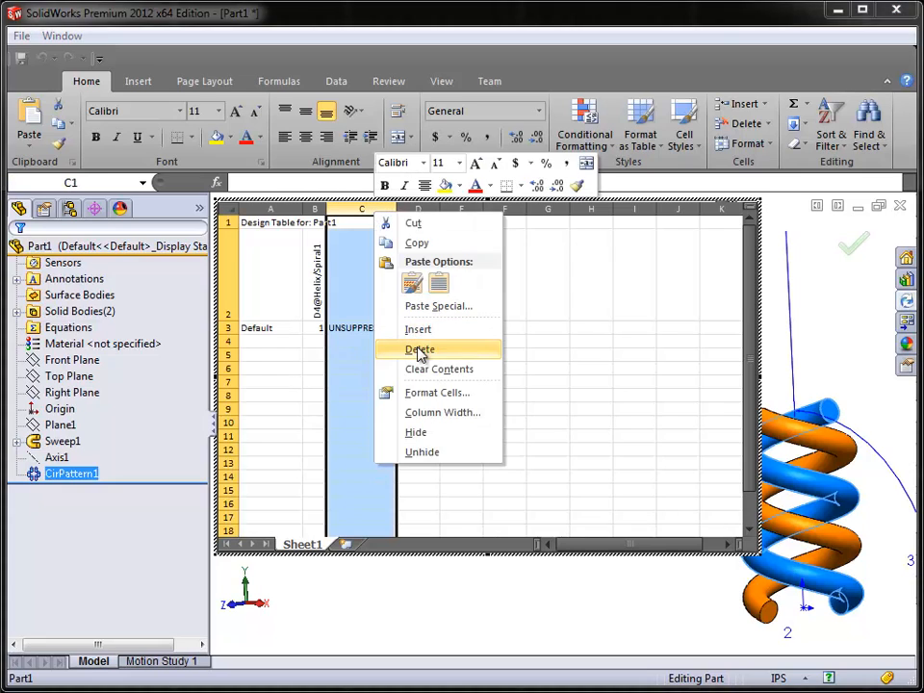
pyautogui.click(418, 349)
pyautogui.click(354, 287)
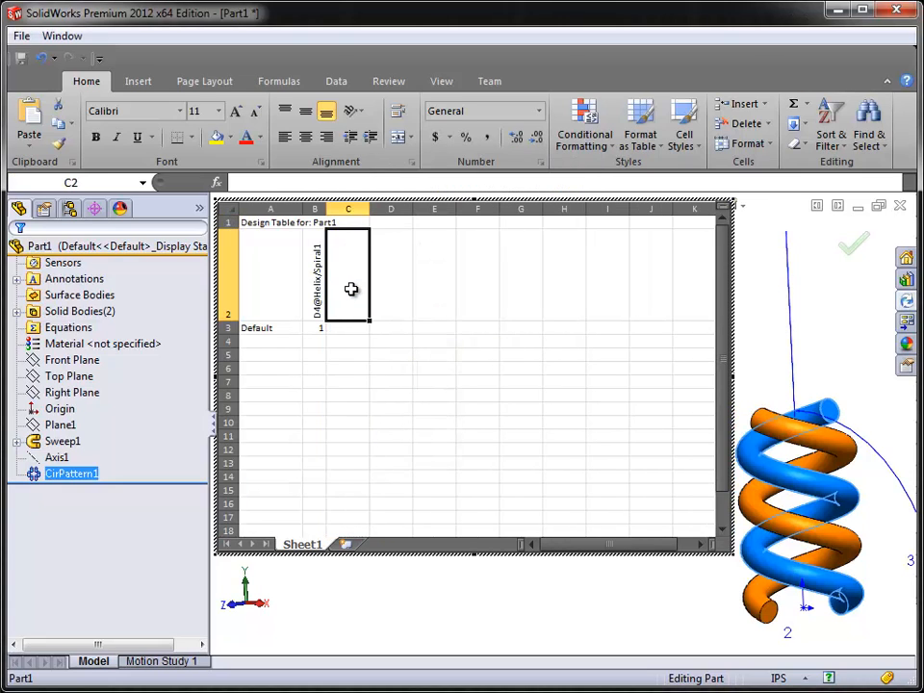
pyautogui.doubleClick(789, 639)
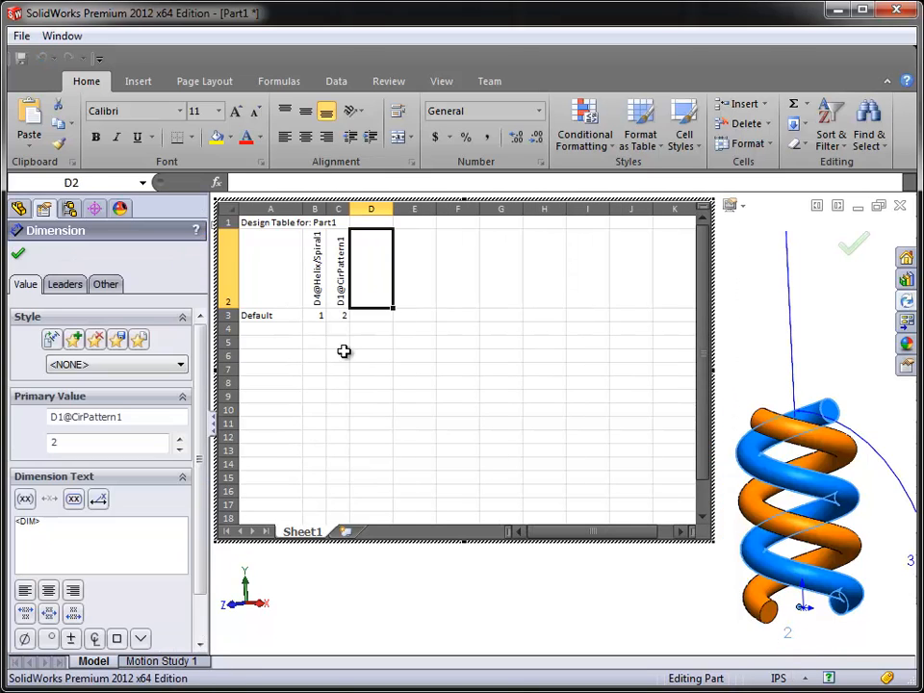
# Add a configuration named Another in row 4 of the design table with a D1@CirPattern1 value of 3
pyautogui.click(269, 332)
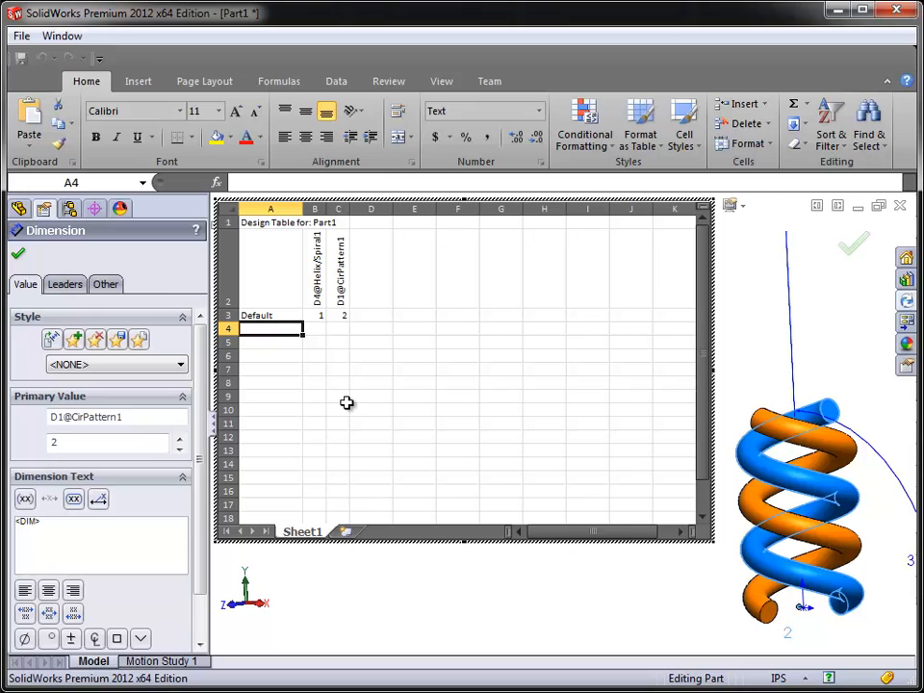
pyautogui.write('Another')
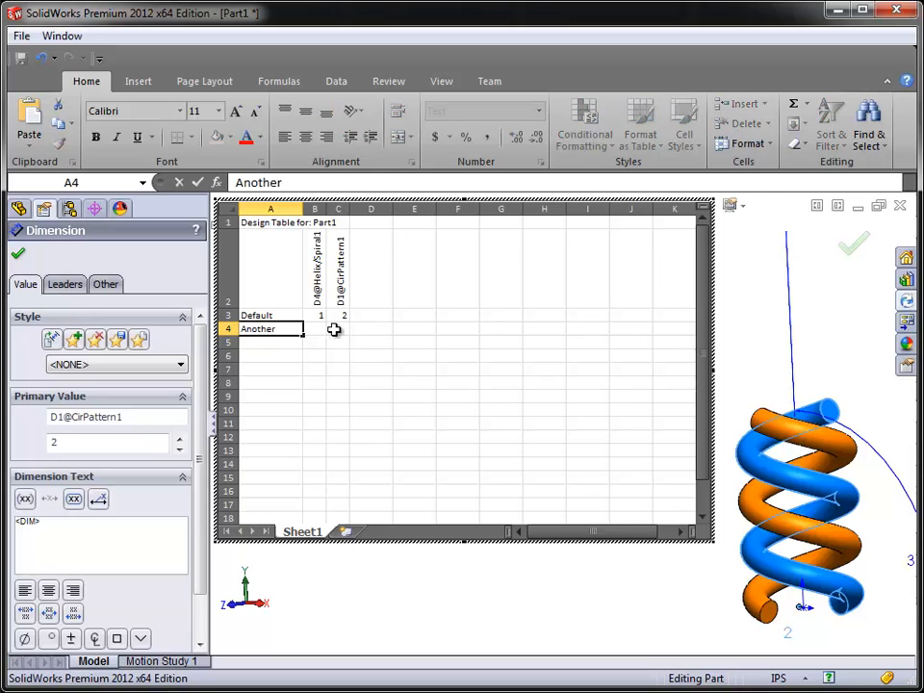
pyautogui.click(337, 330)
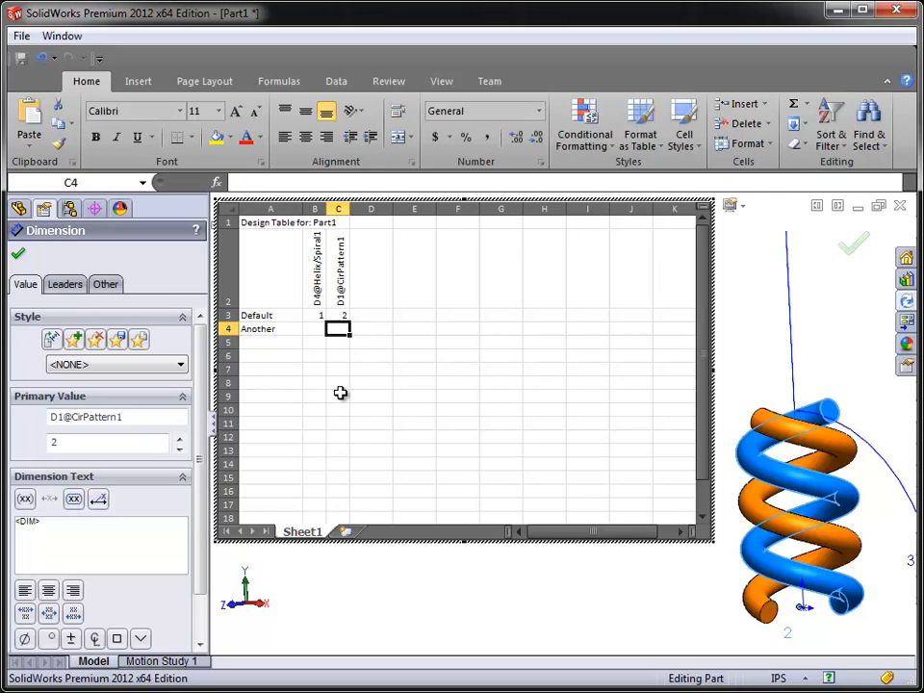
pyautogui.write('3')
# Add a configuration named Again in row 5 of the design table with a D1@CirPattern1 value of 4
pyautogui.click(279, 344)
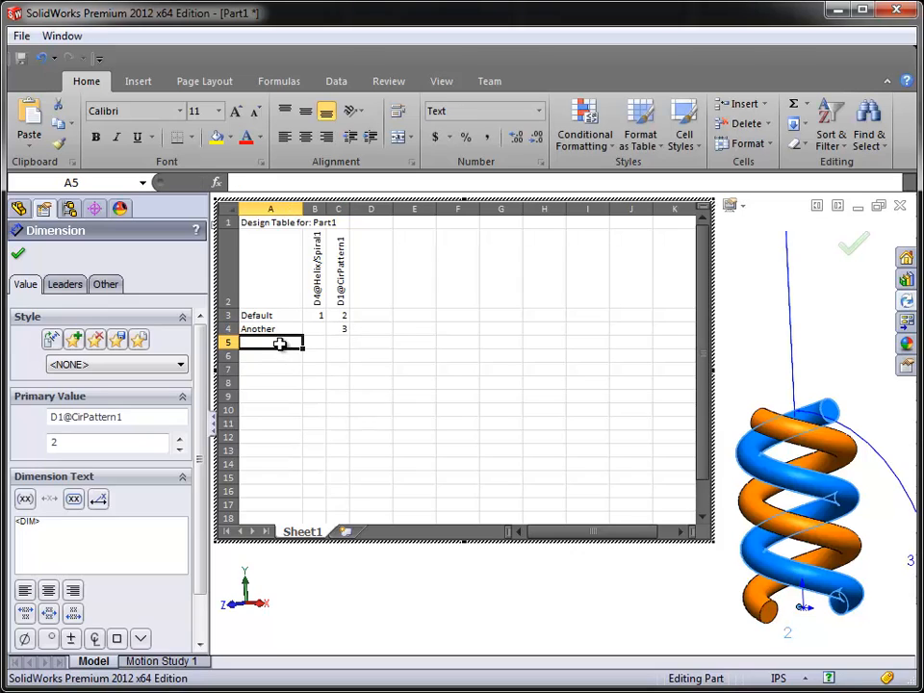
pyautogui.doubleClick(279, 344)
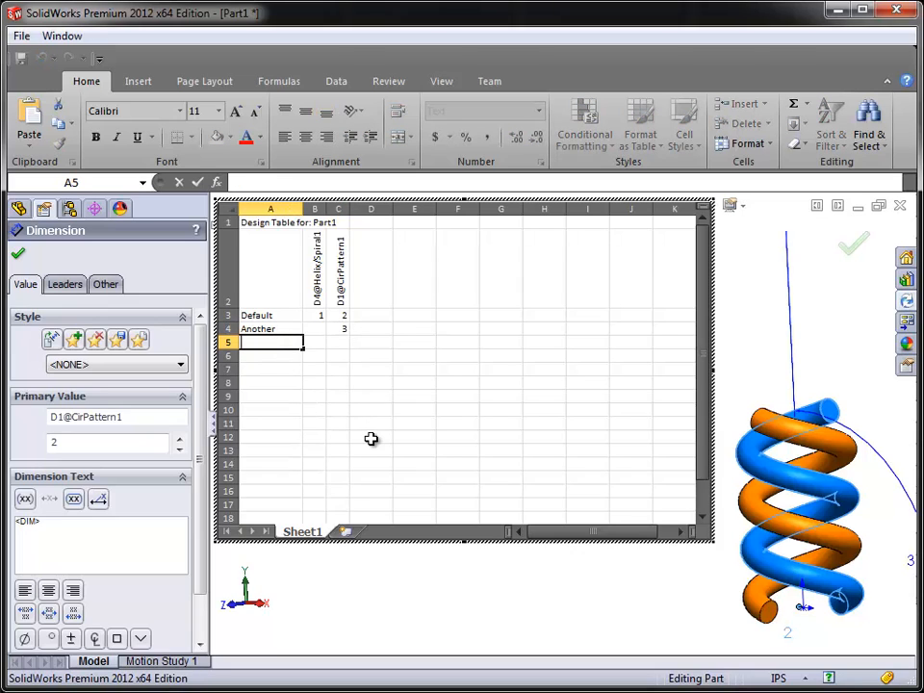
pyautogui.write('Agaion')
pyautogui.click(344, 345)
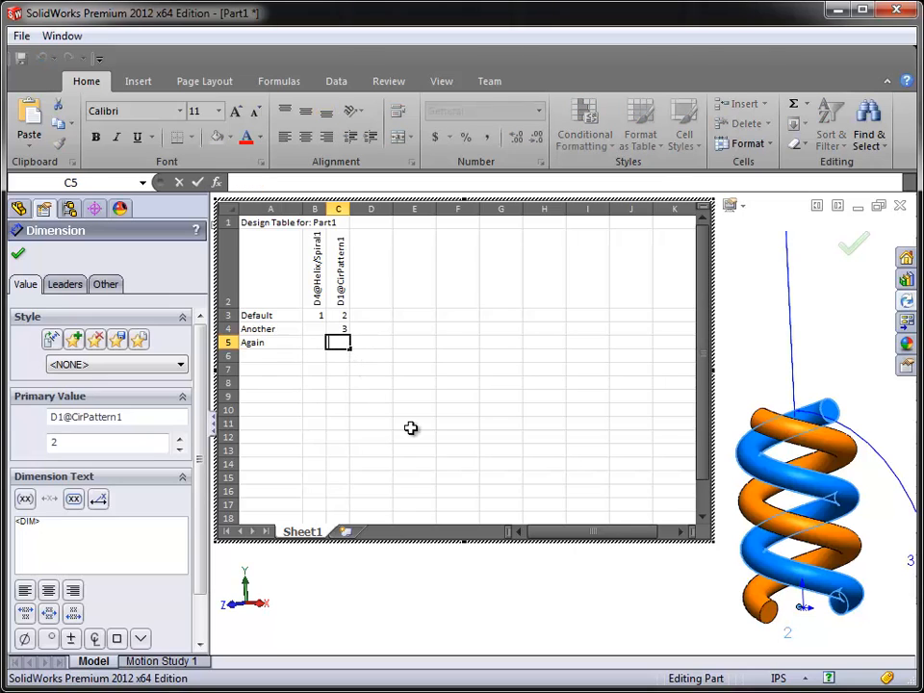
pyautogui.write('4')
pyautogui.click(447, 420)
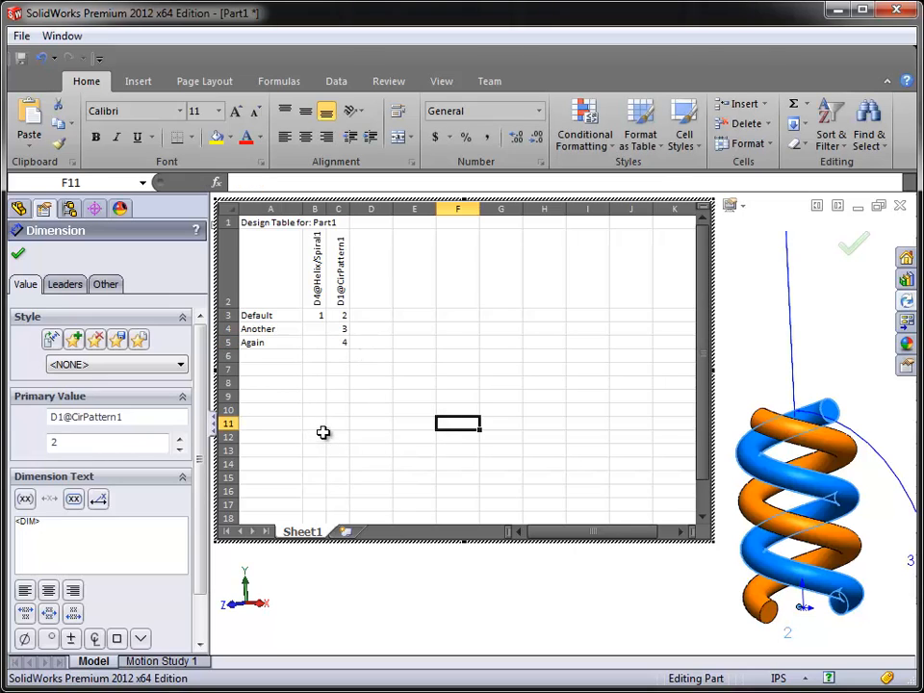
# Set D4@Helix/Spiral1 to 1.25 for Another and 0.5 for Again, and widen column B to fit the values
pyautogui.click(314, 329)
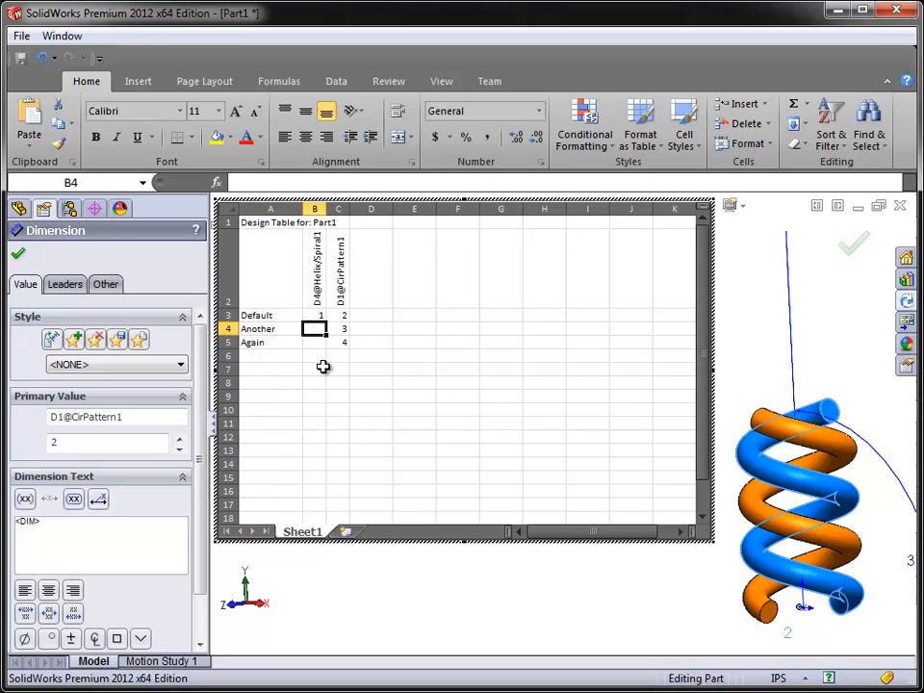
pyautogui.write('1.25')
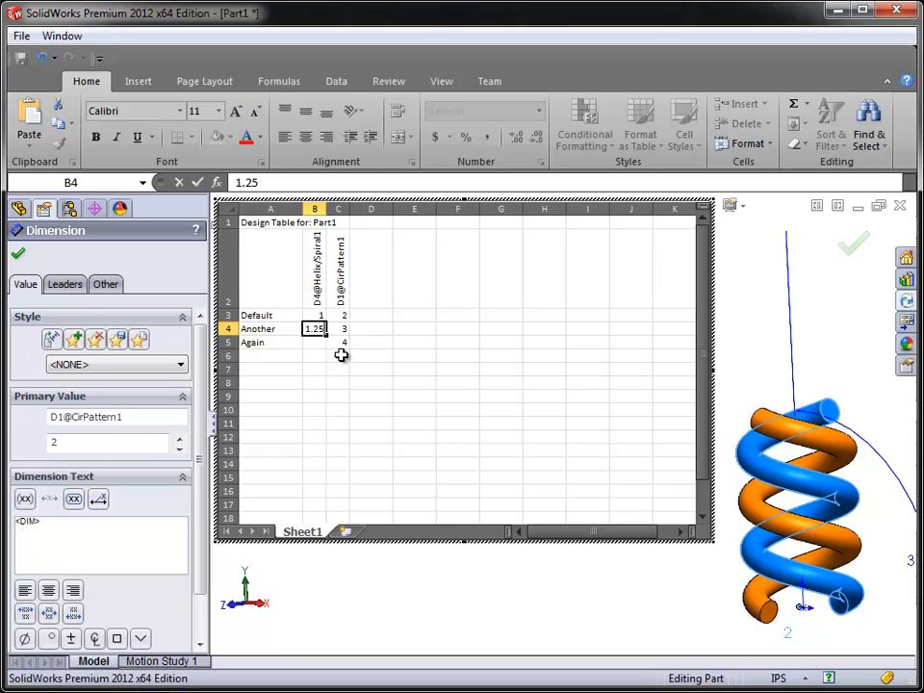
pyautogui.click(314, 345)
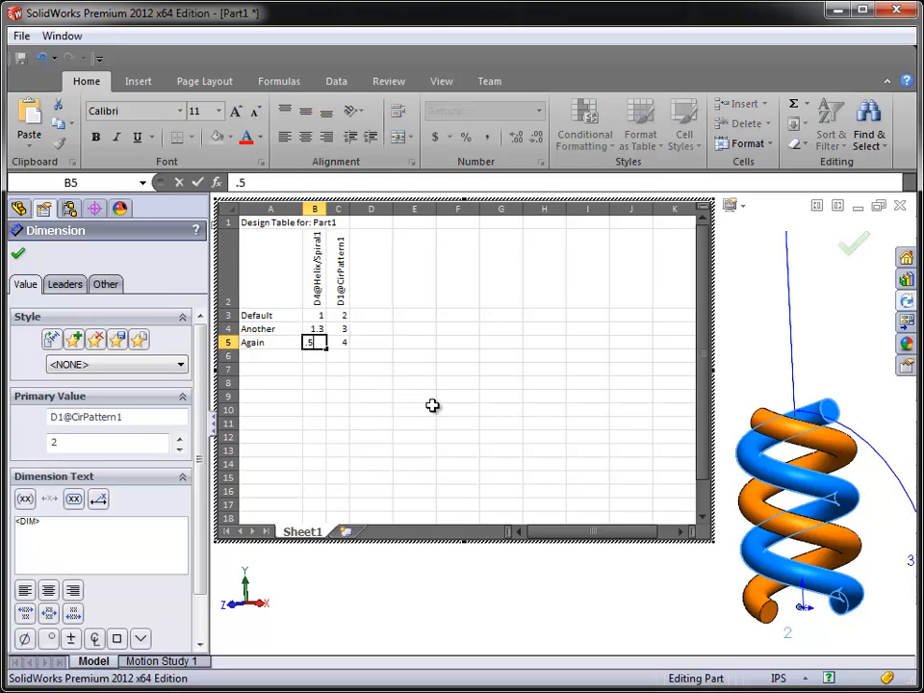
pyautogui.press('Return')
pyautogui.moveTo(329, 208); pyautogui.dragTo(339, 208)
pyautogui.click(470, 409)
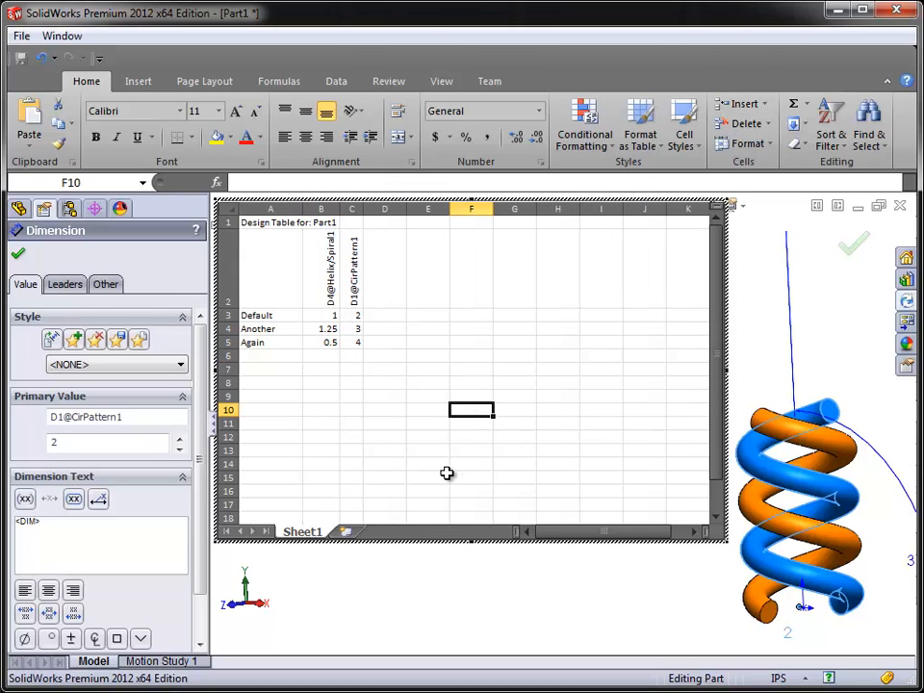
# Close the design table to generate the configurations Another and Again, and dismiss the report about them
pyautogui.click(755, 355)
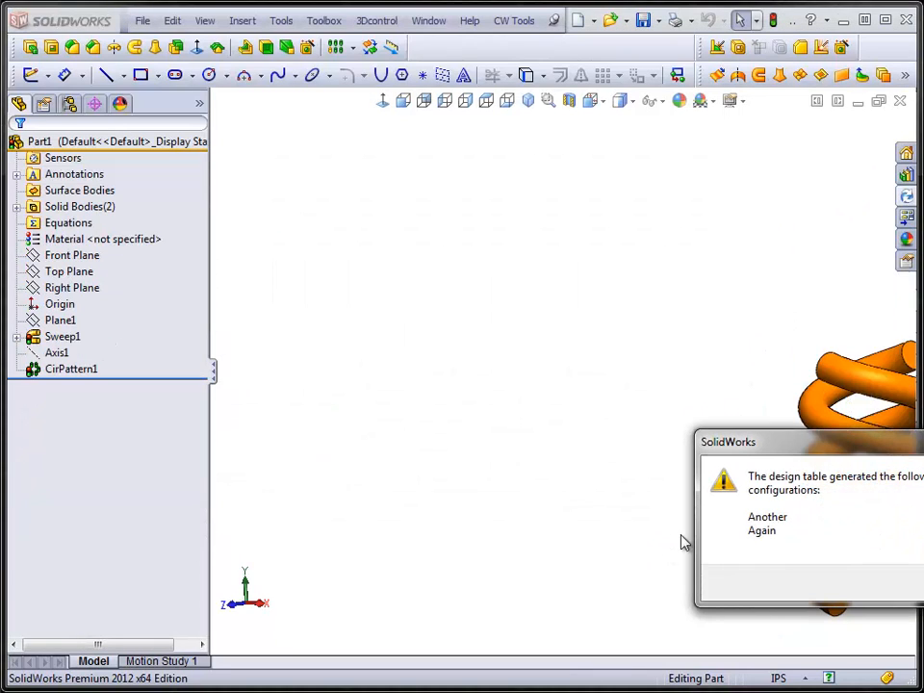
pyautogui.moveTo(791, 441); pyautogui.dragTo(402, 304)
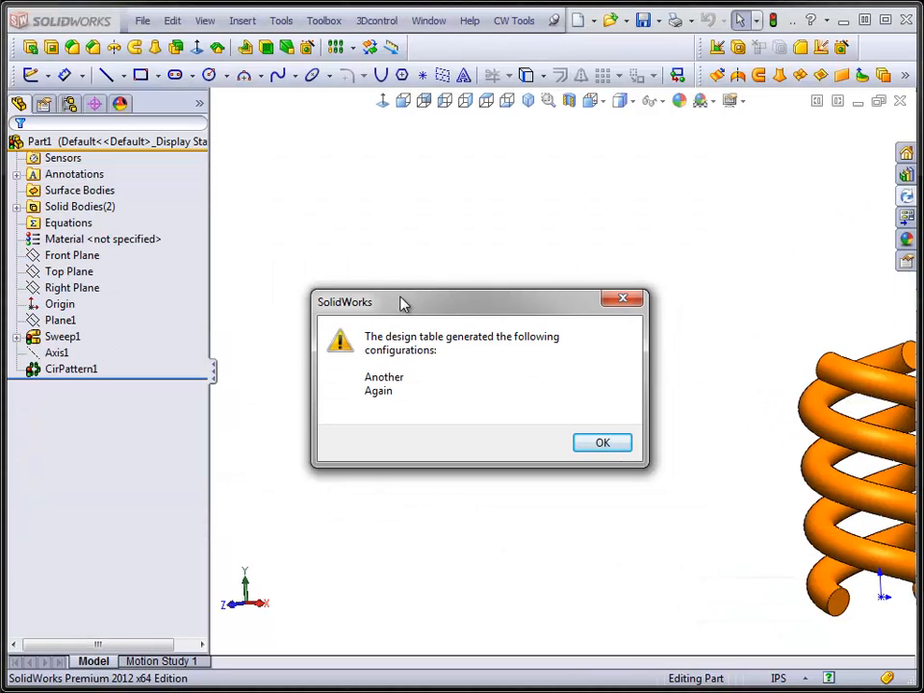
pyautogui.click(608, 444)
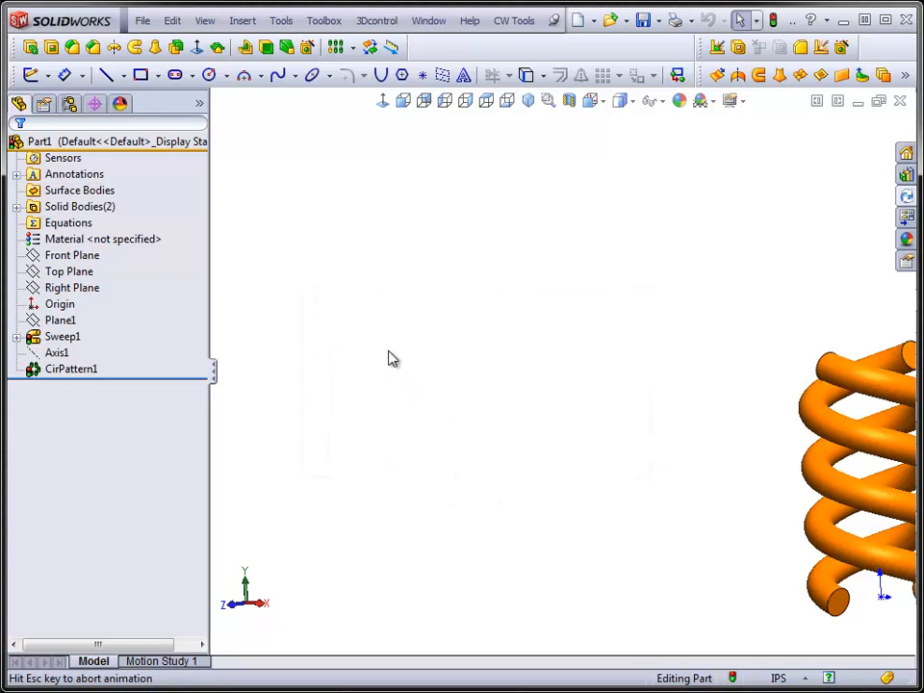
# Activate the Another and Again configurations in turn to compare the spring shapes, and return to Default
pyautogui.click(69, 104)
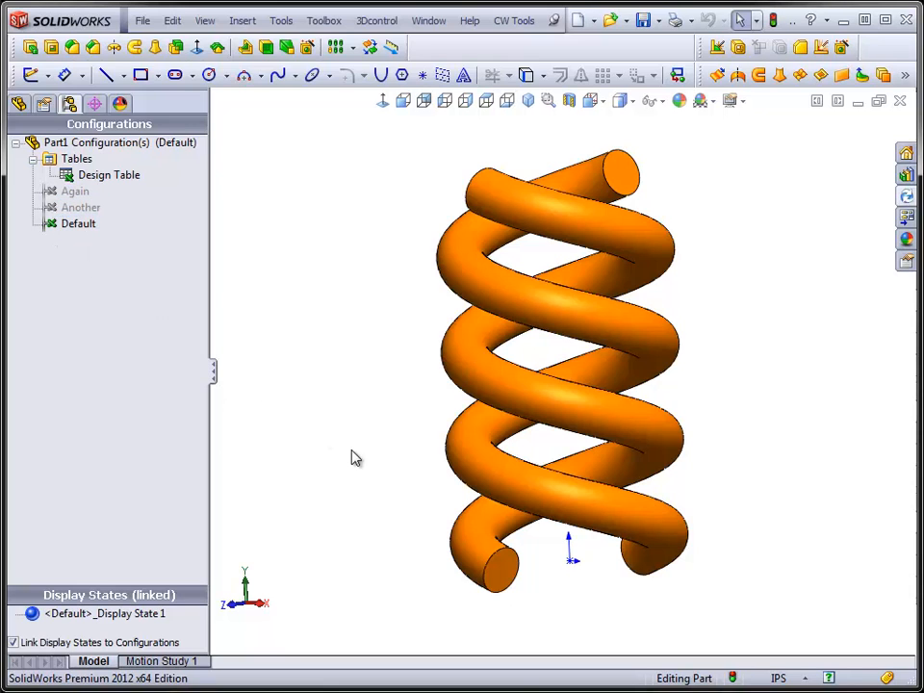
pyautogui.doubleClick(81, 208)
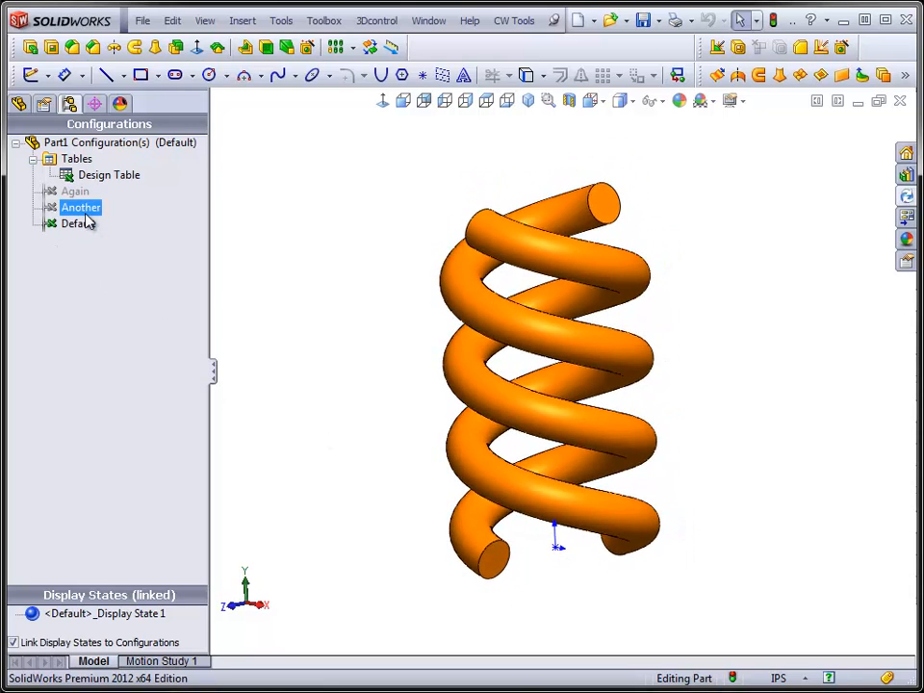
pyautogui.doubleClick(83, 197)
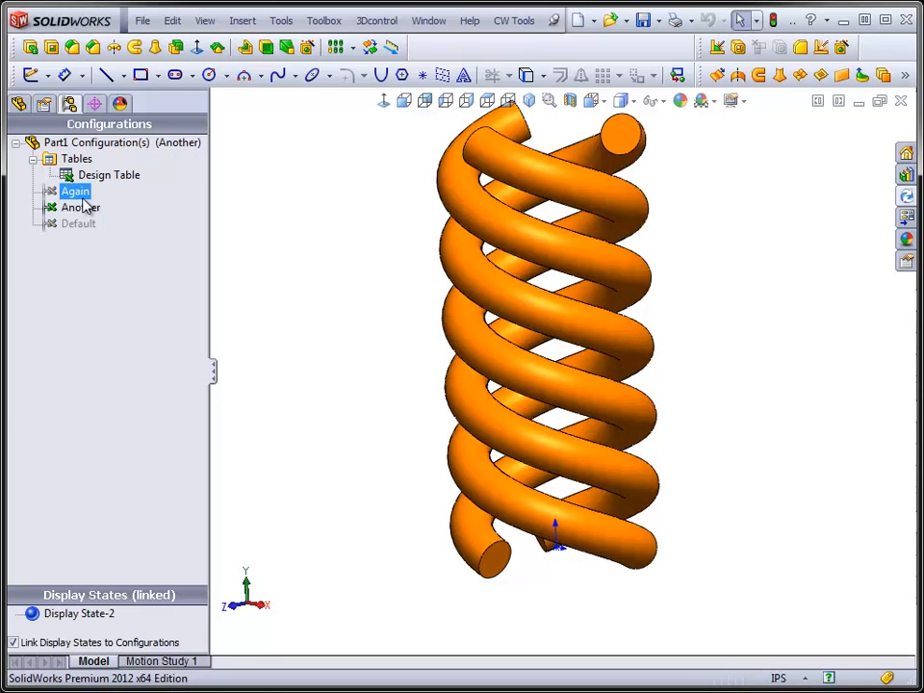
pyautogui.doubleClick(81, 210)
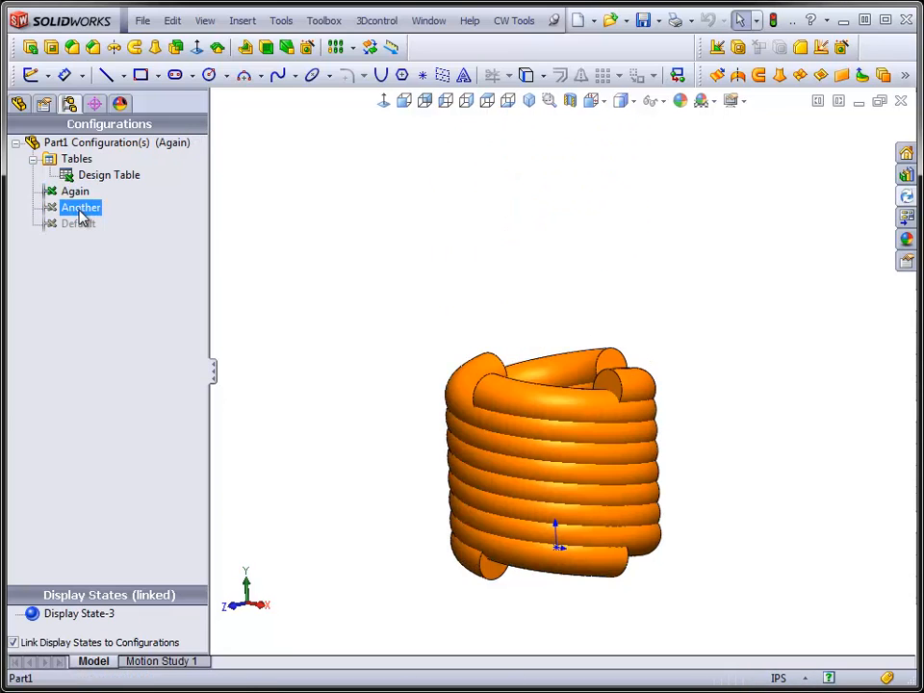
pyautogui.doubleClick(77, 224)
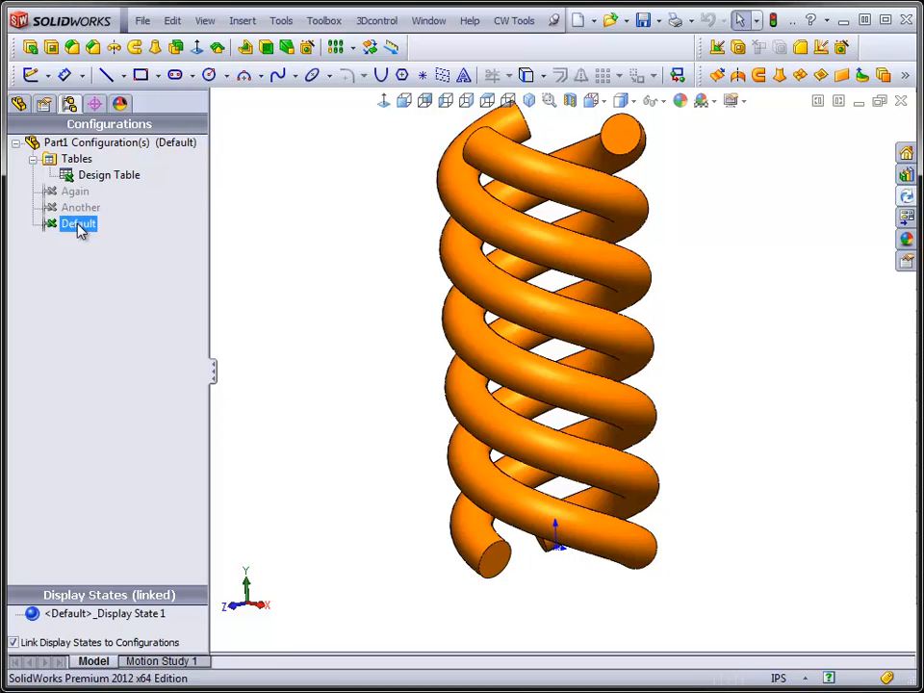
pyautogui.click(19, 103)
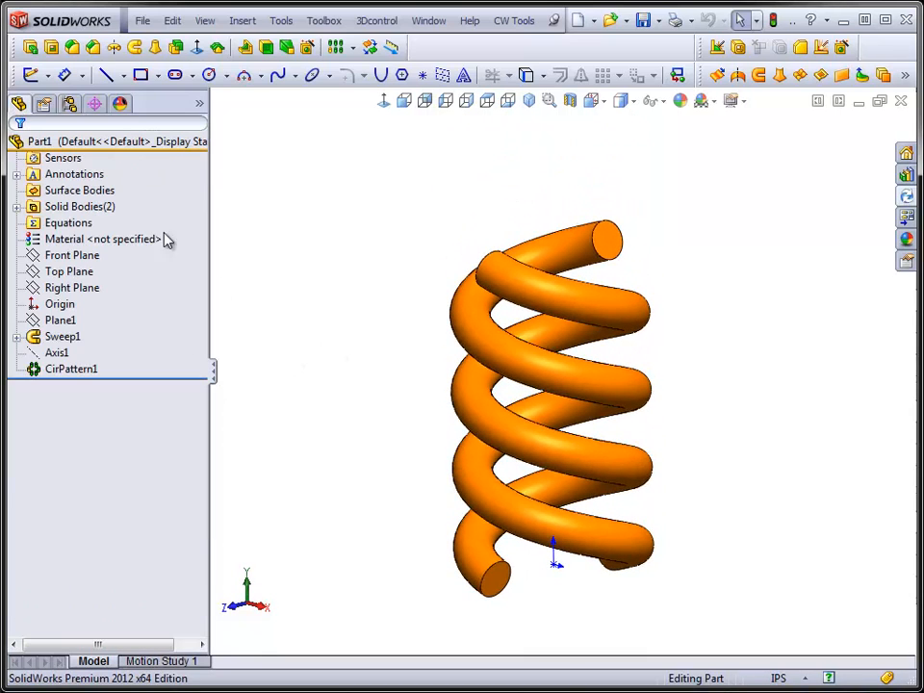
pyautogui.click(69, 103)
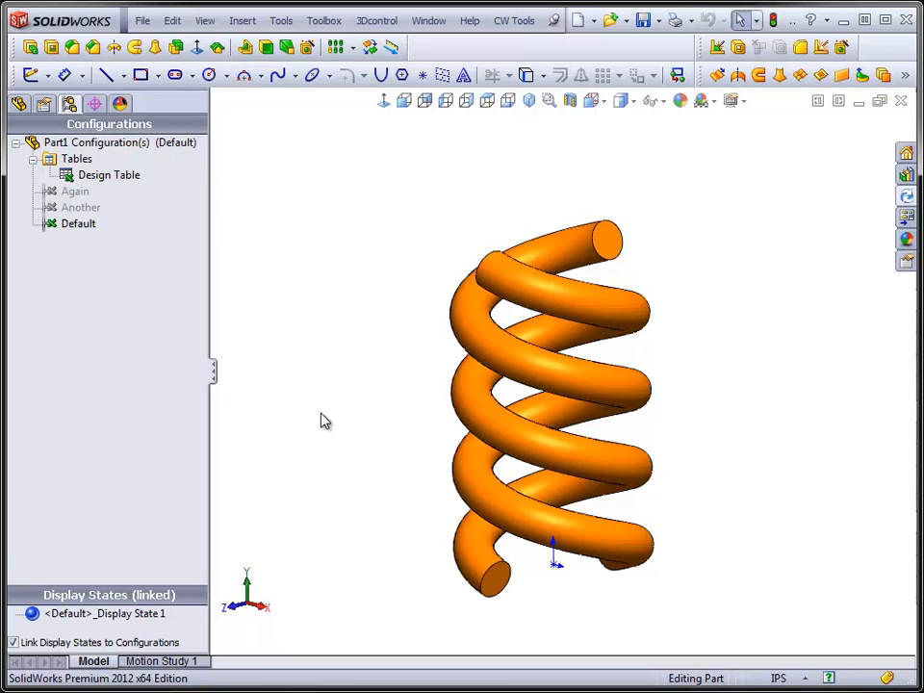
pyautogui.scroll(1, 332, 421)
pyautogui.scroll(-1, 388, 415)
# Expand Sweep1 and its Helix/Spiral1 in the feature tree and select Sketch1 to show its circle's diameter dimension
pyautogui.click(19, 104)
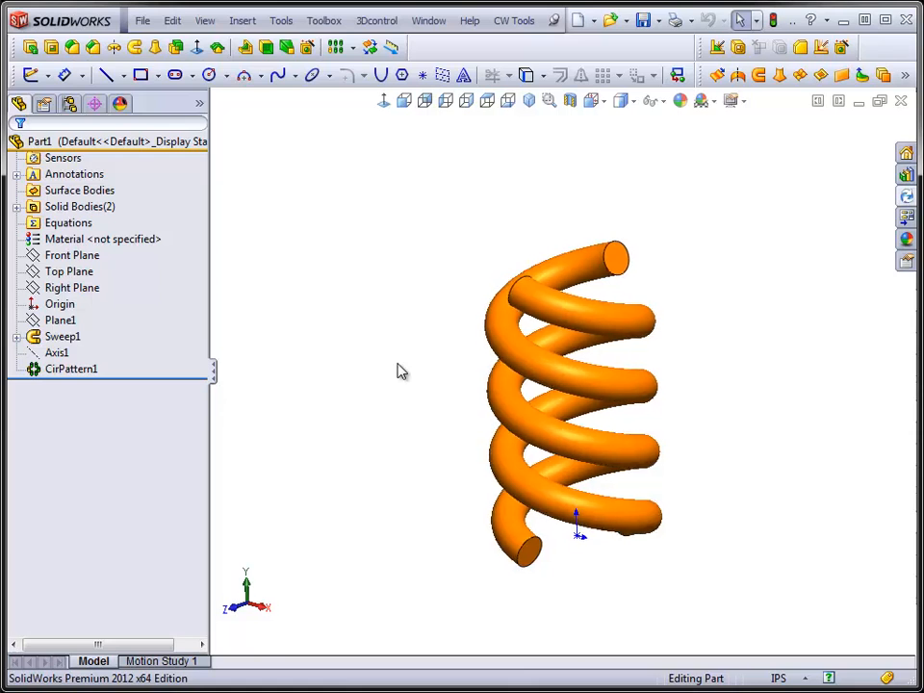
pyautogui.click(16, 336)
pyautogui.click(82, 357)
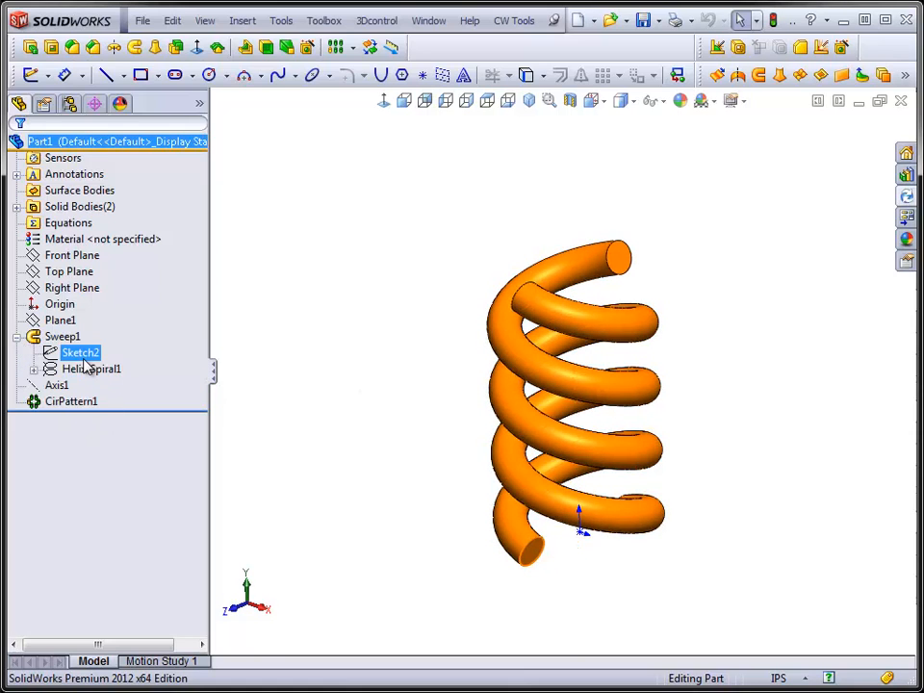
pyautogui.click(92, 371)
pyautogui.click(33, 369)
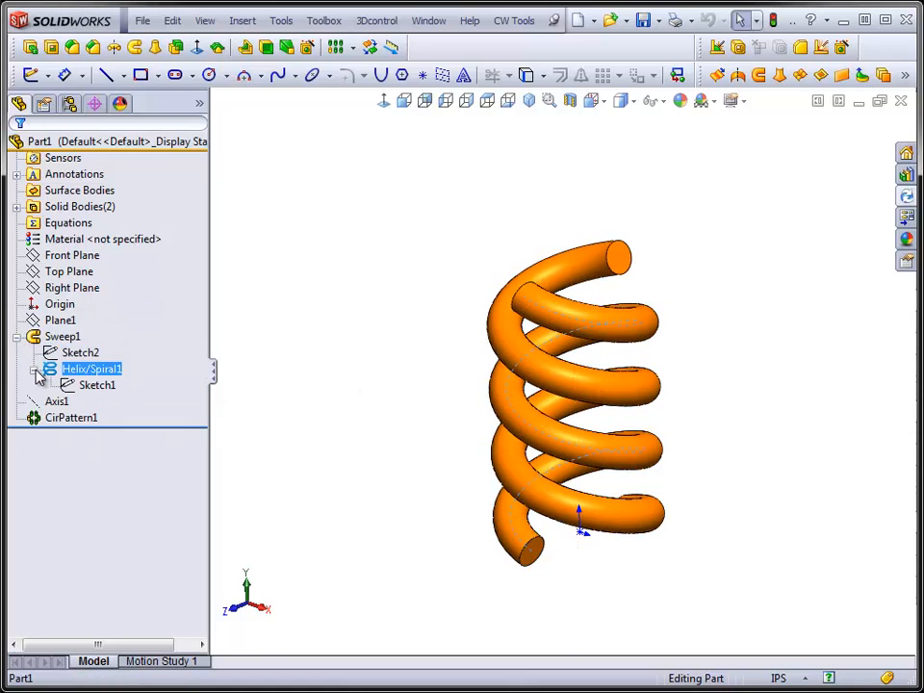
pyautogui.click(94, 384)
pyautogui.moveTo(466, 545)
pyautogui.mouseDown(button='middle')
pyautogui.moveTo(592, 467)
pyautogui.moveTo(612, 519)
pyautogui.moveTo(639, 522)
pyautogui.mouseUp(button='middle')
pyautogui.click(401, 513)
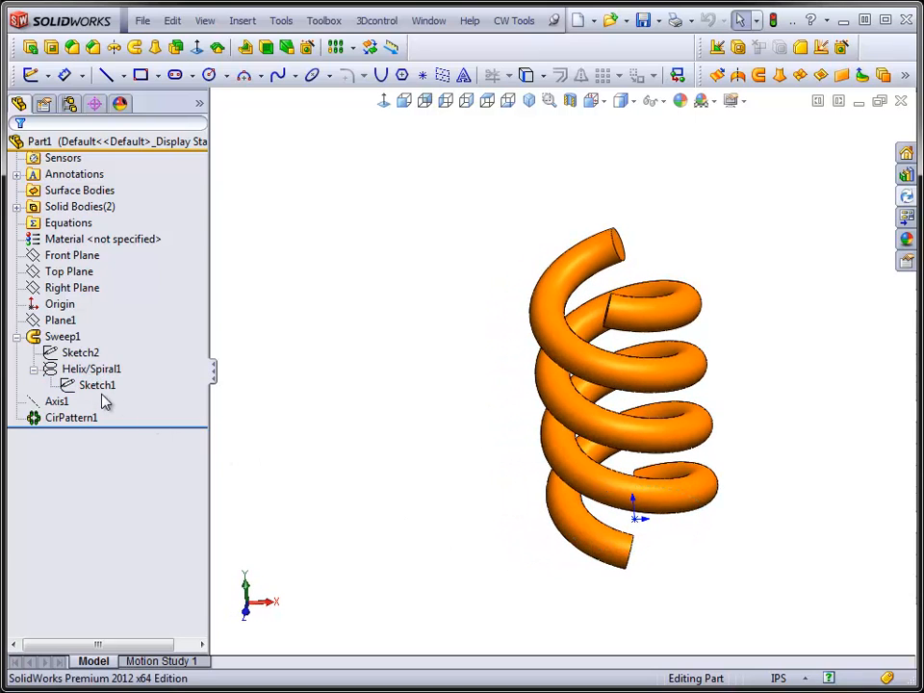
pyautogui.click(99, 386)
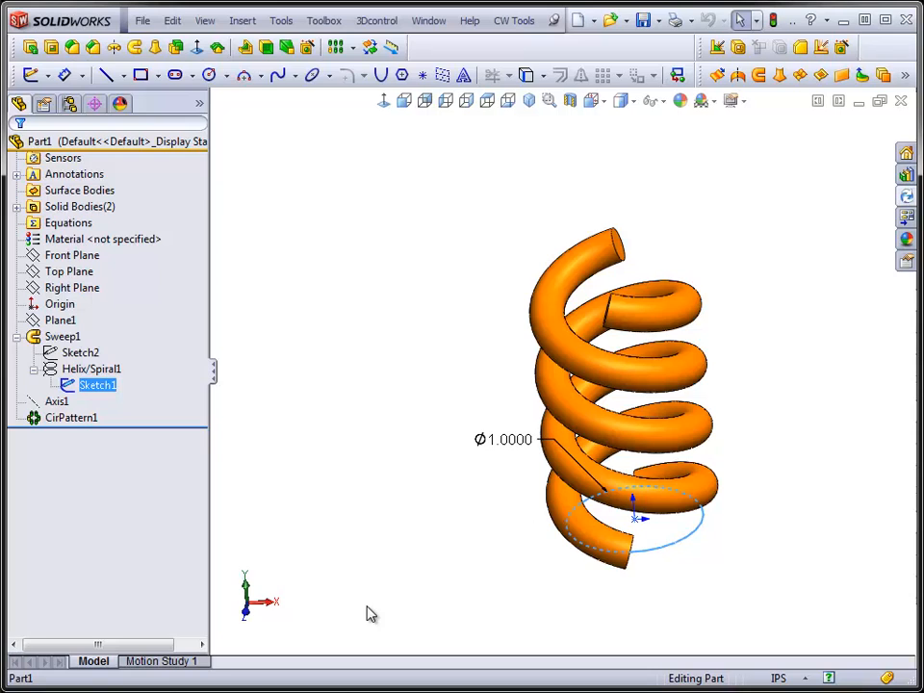
# Drive the circle diameter D1@Sketch1 with the equation "D4@Helix/Spiral1"*1.25 and rebuild the part
pyautogui.doubleClick(520, 454)
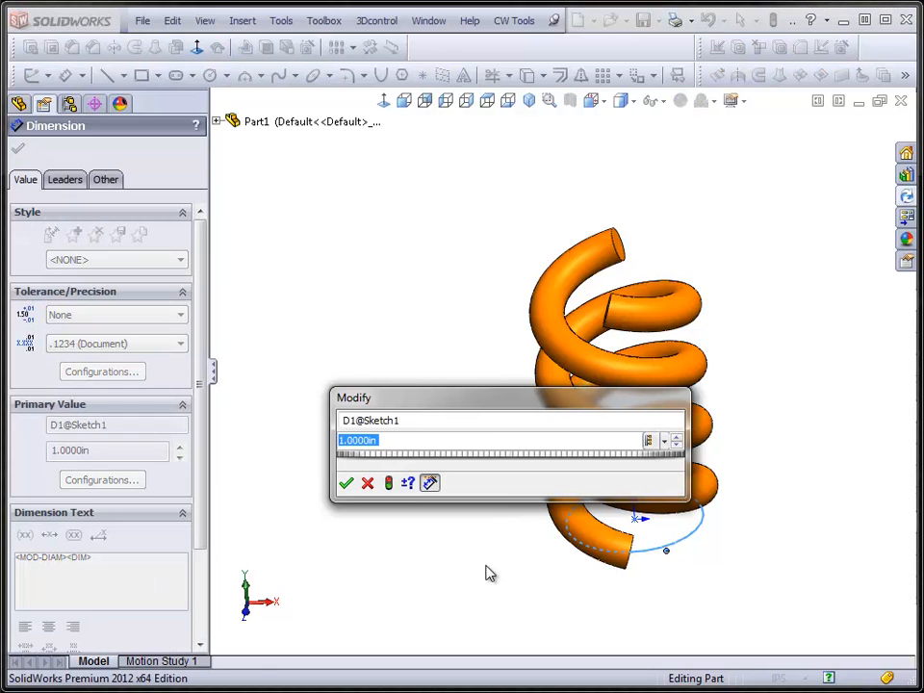
pyautogui.write('=')
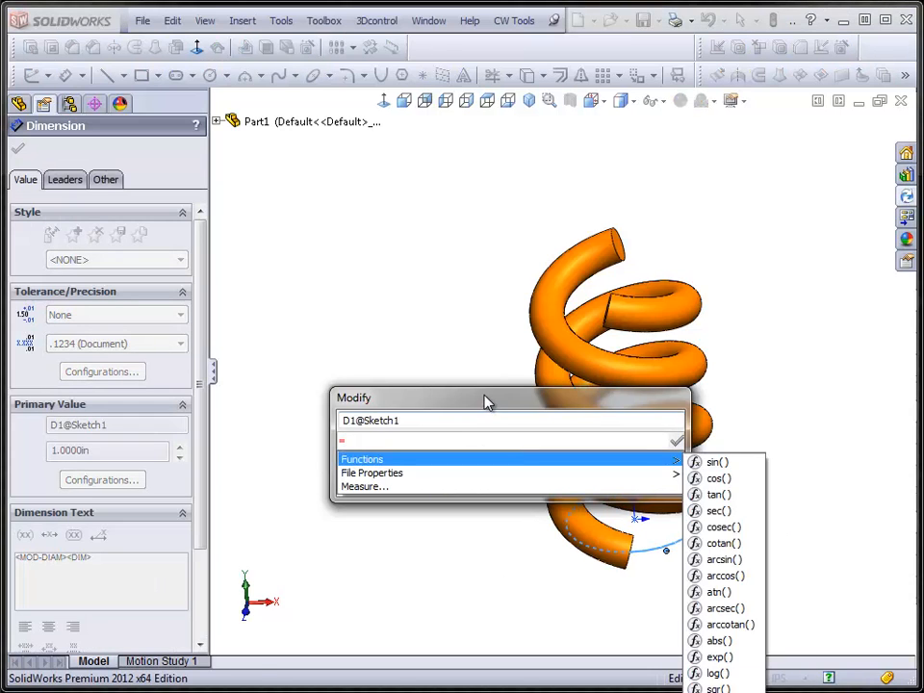
pyautogui.moveTo(510, 411); pyautogui.dragTo(674, 533)
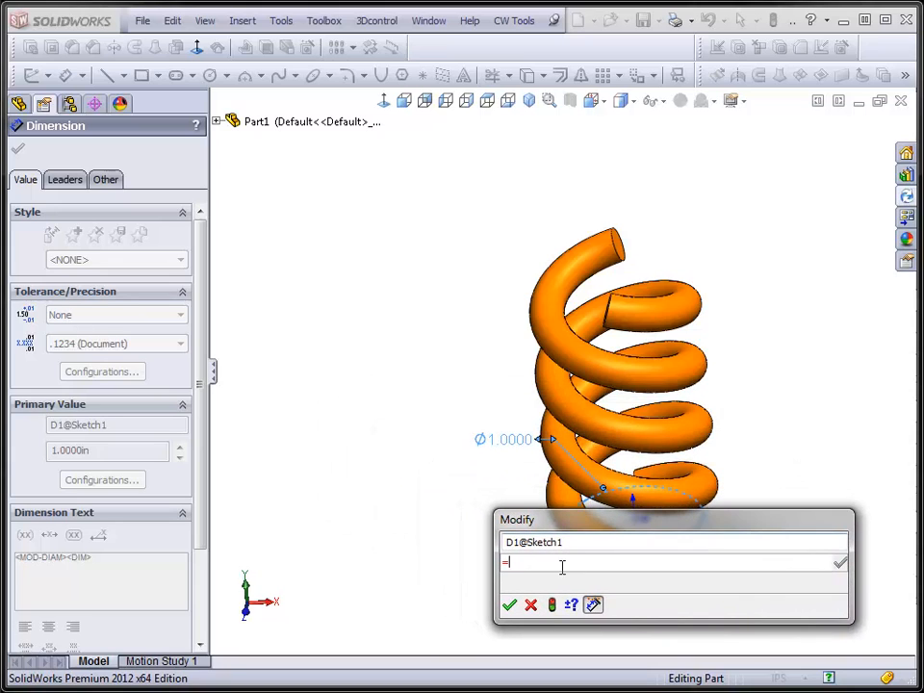
pyautogui.click(18, 104)
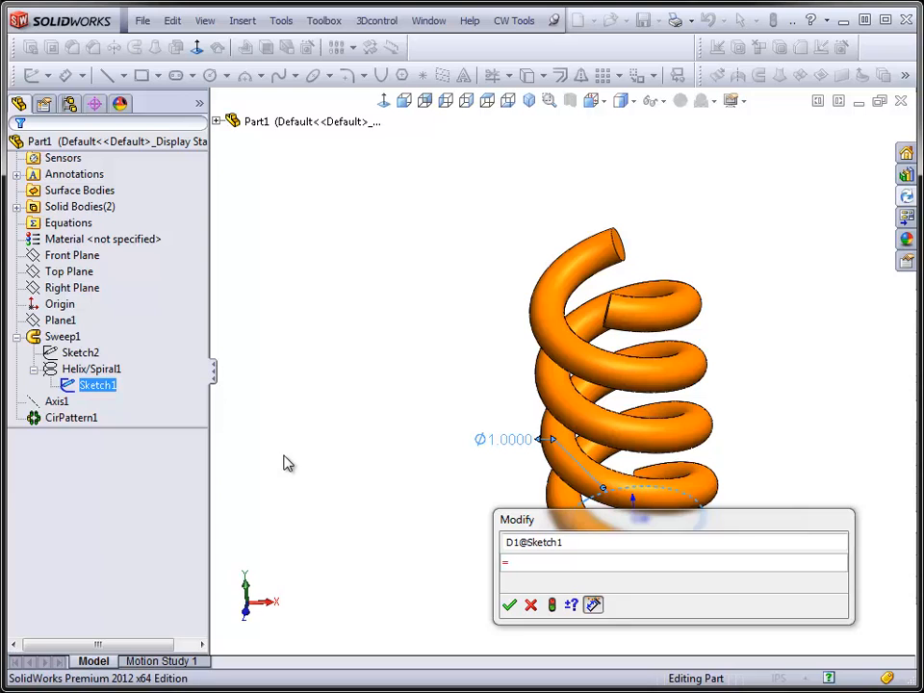
pyautogui.click(114, 372)
pyautogui.click(96, 376)
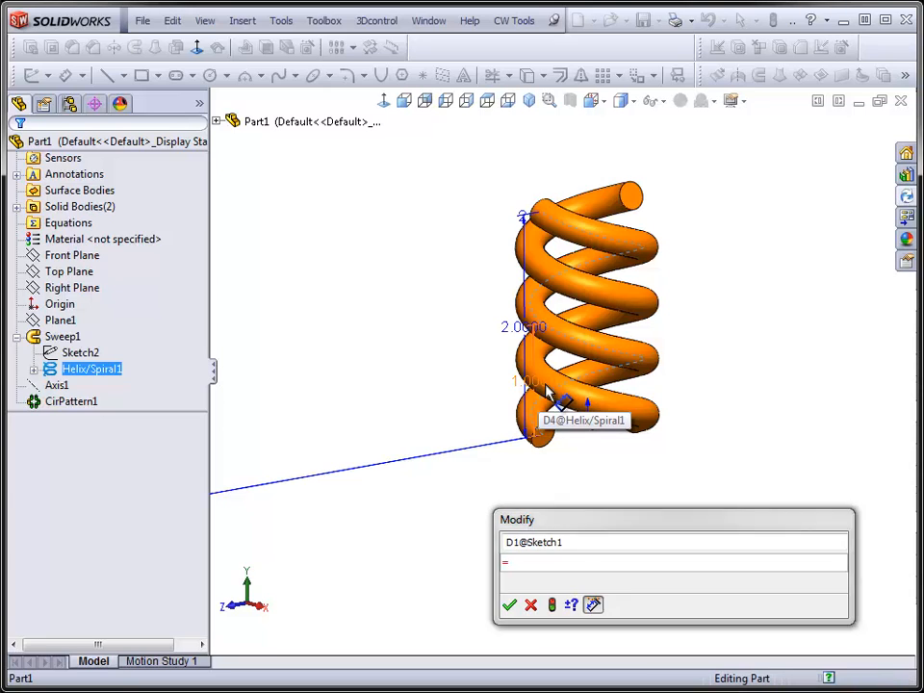
pyautogui.click(546, 387)
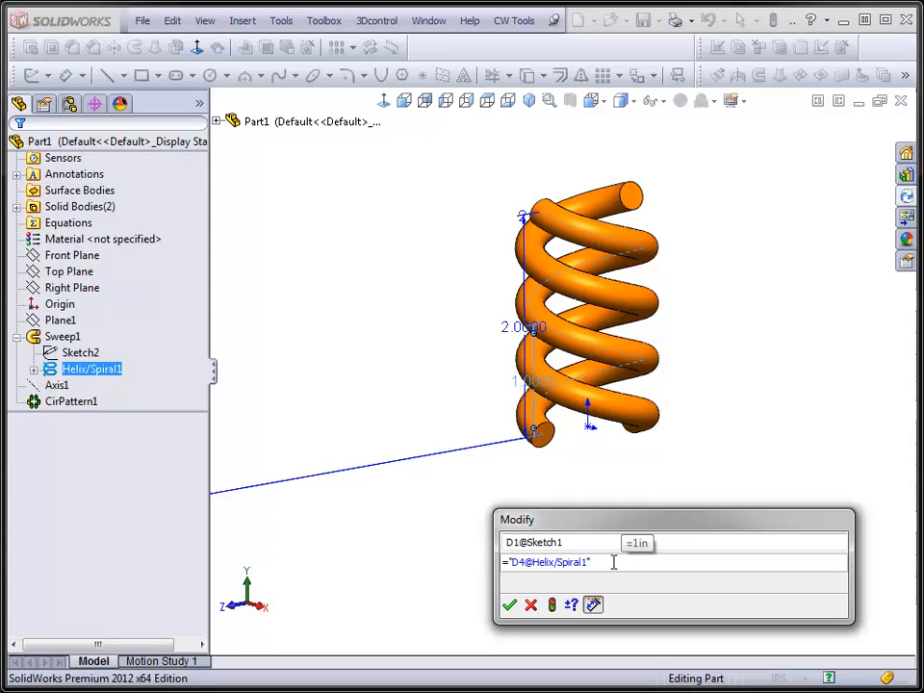
pyautogui.write('*1.25')
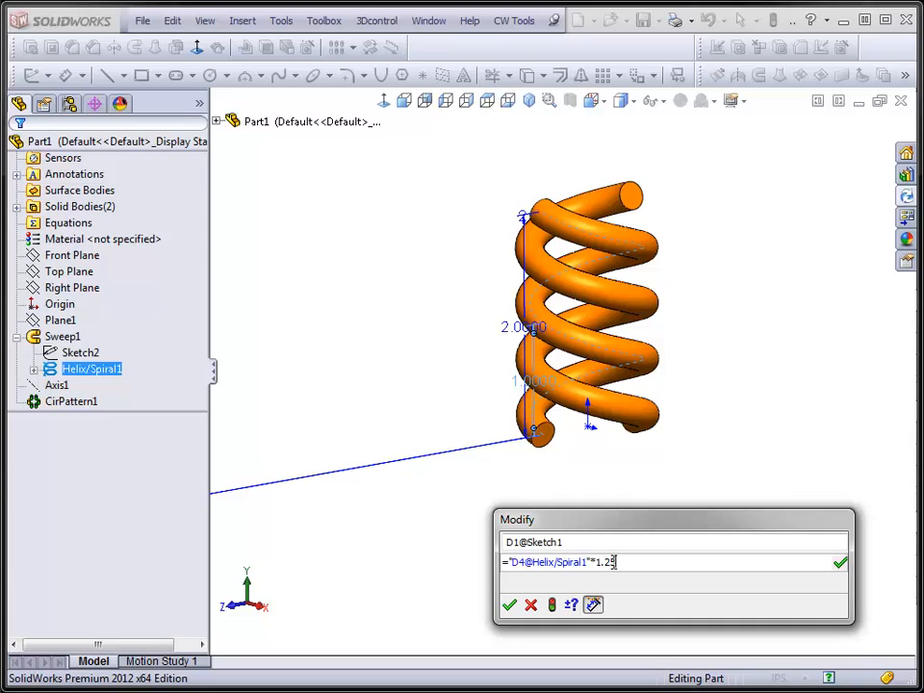
pyautogui.click(510, 604)
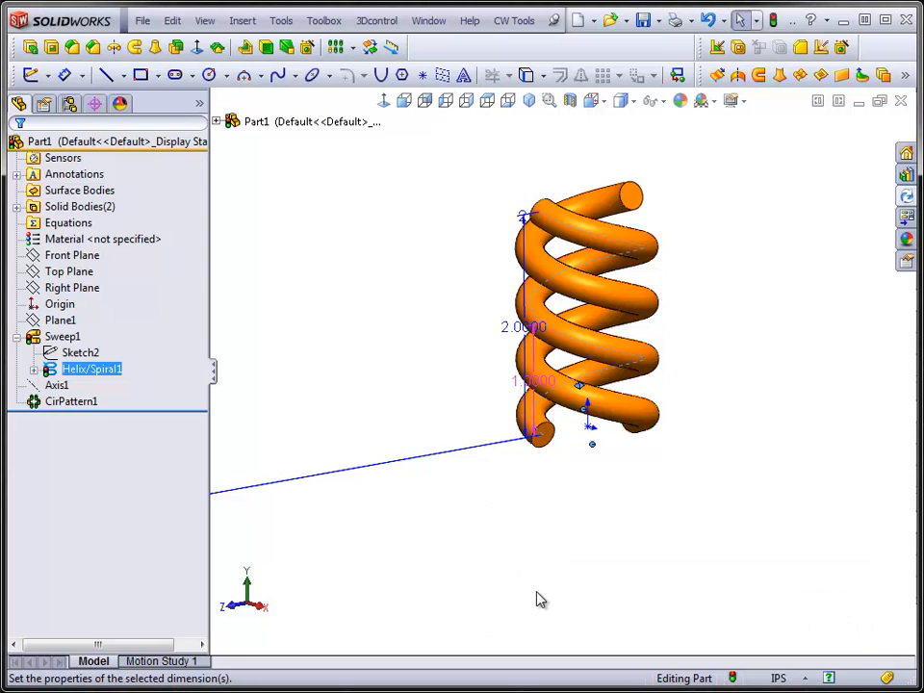
pyautogui.click(540, 600)
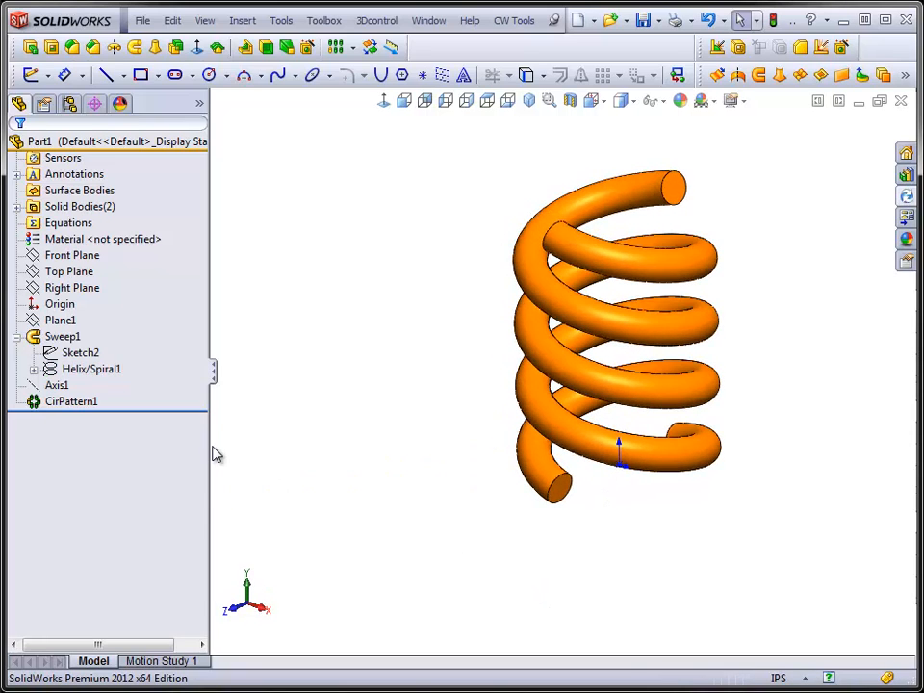
# Activate the configurations Another and Again to check how the diameter equation affects the spring, and return to Default
pyautogui.click(70, 104)
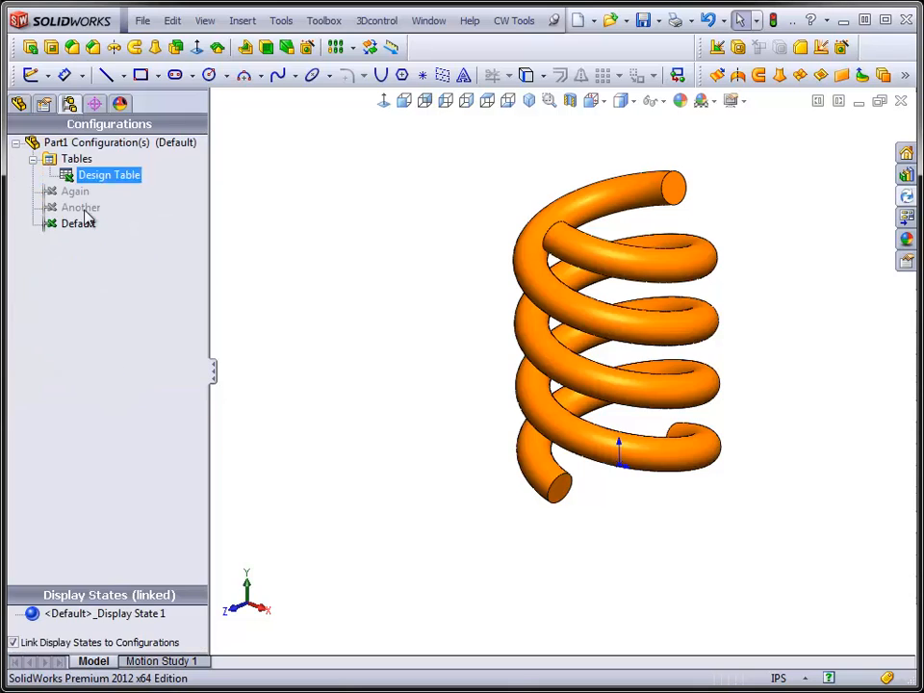
pyautogui.doubleClick(81, 207)
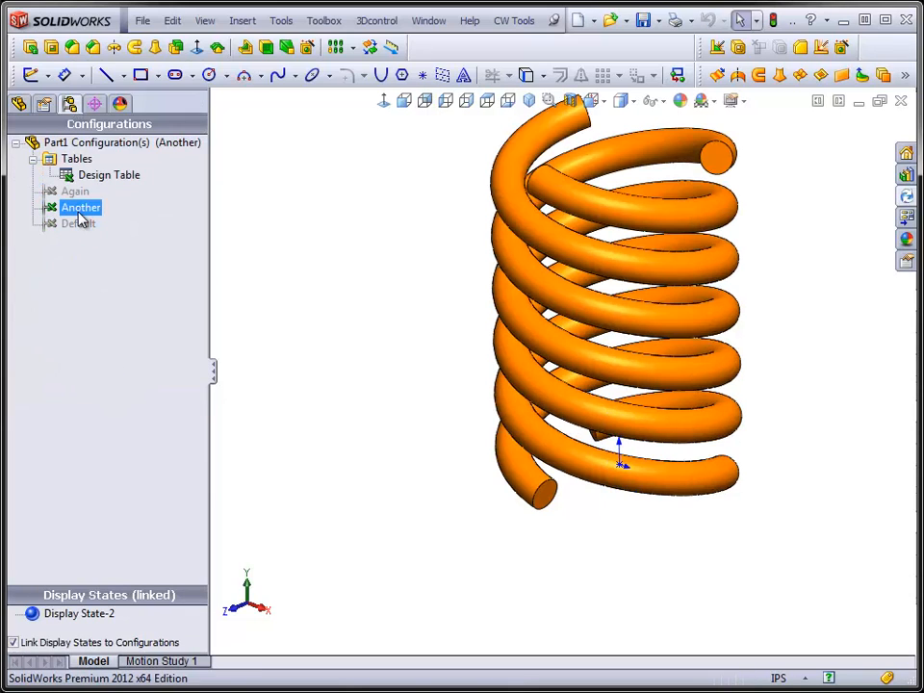
pyautogui.doubleClick(75, 192)
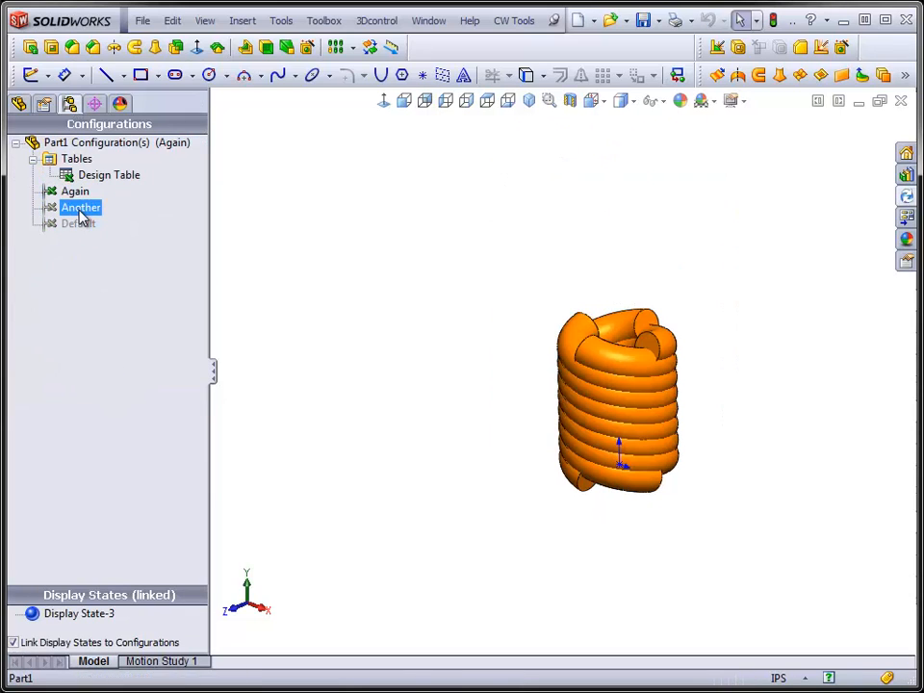
pyautogui.doubleClick(81, 212)
pyautogui.doubleClick(81, 224)
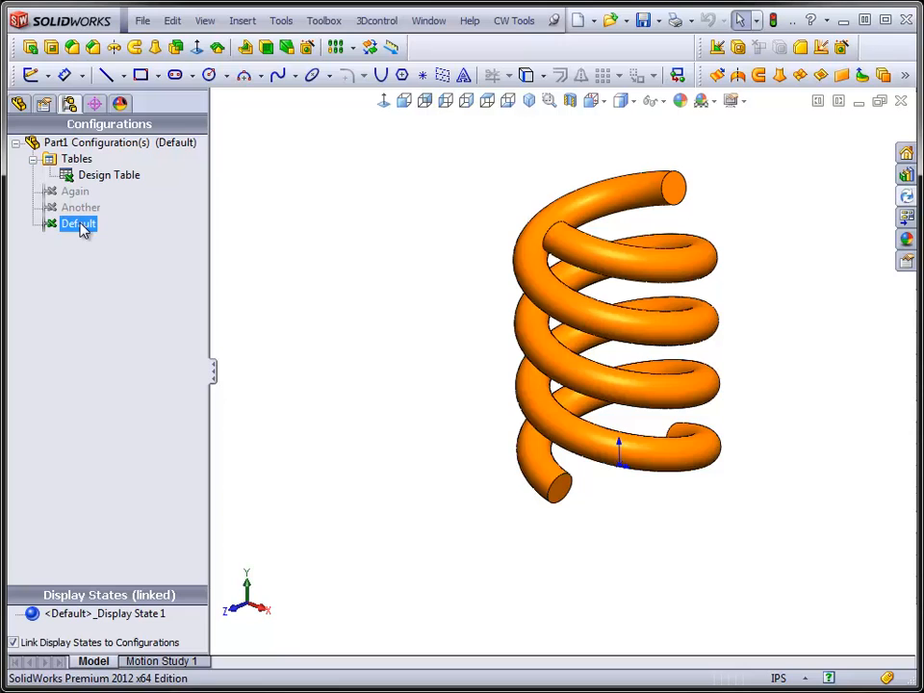
# Activate Another and then Again once more, and inspect the coils of the Again spring up close
pyautogui.doubleClick(79, 208)
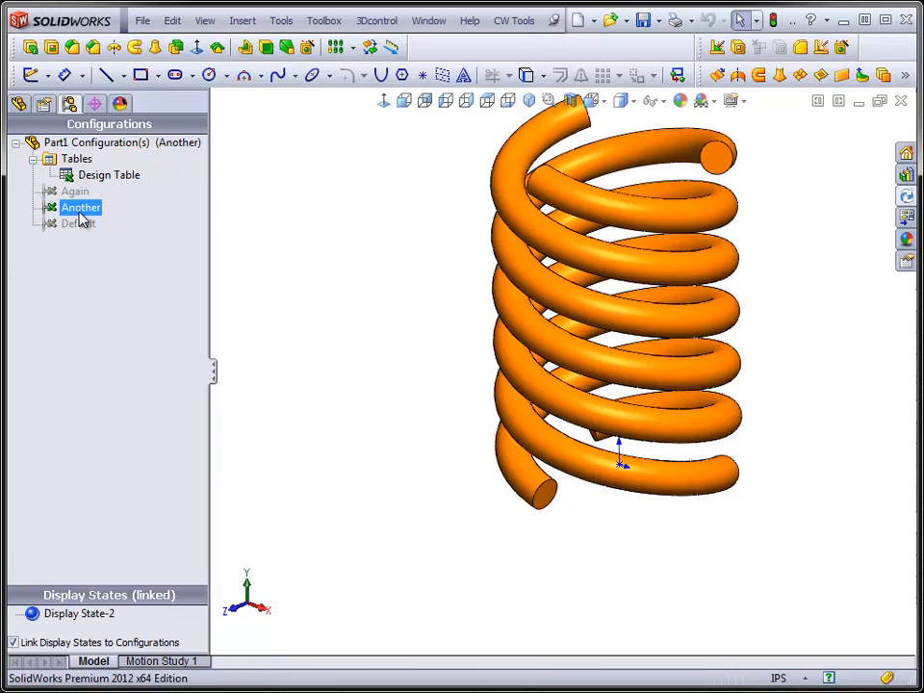
pyautogui.doubleClick(75, 192)
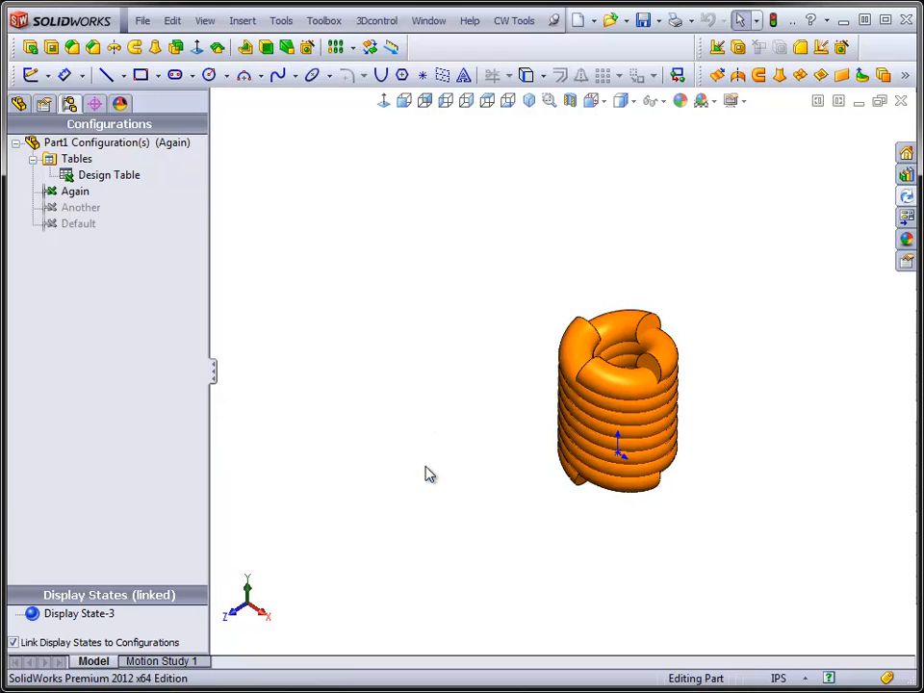
pyautogui.moveTo(412, 477); pyautogui.dragTo(393, 354, button='middle')
pyautogui.scroll(-5, 370, 436)
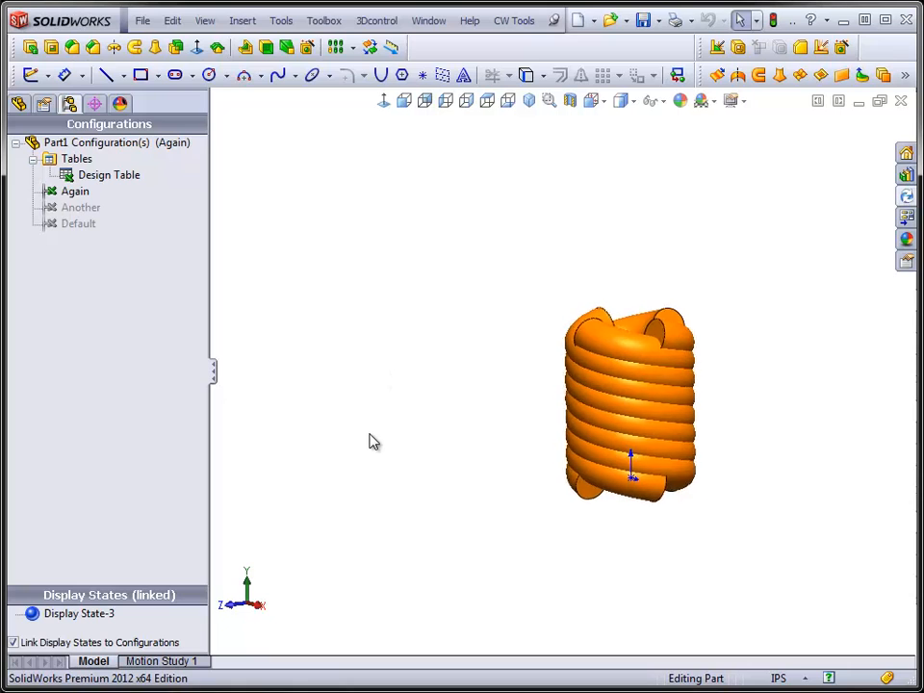
pyautogui.moveTo(496, 442); pyautogui.dragTo(385, 366, button='middle')
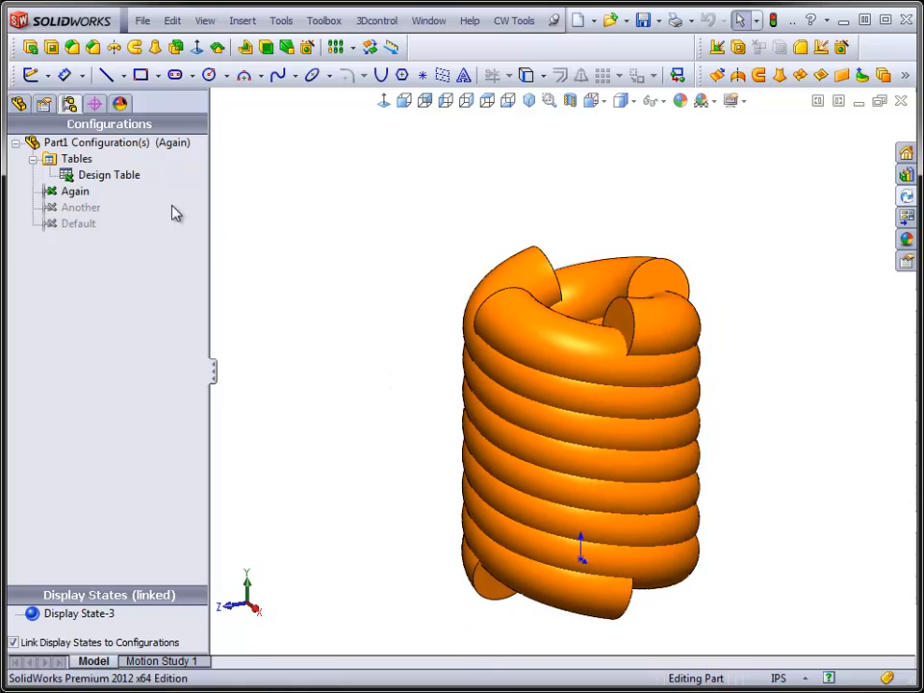